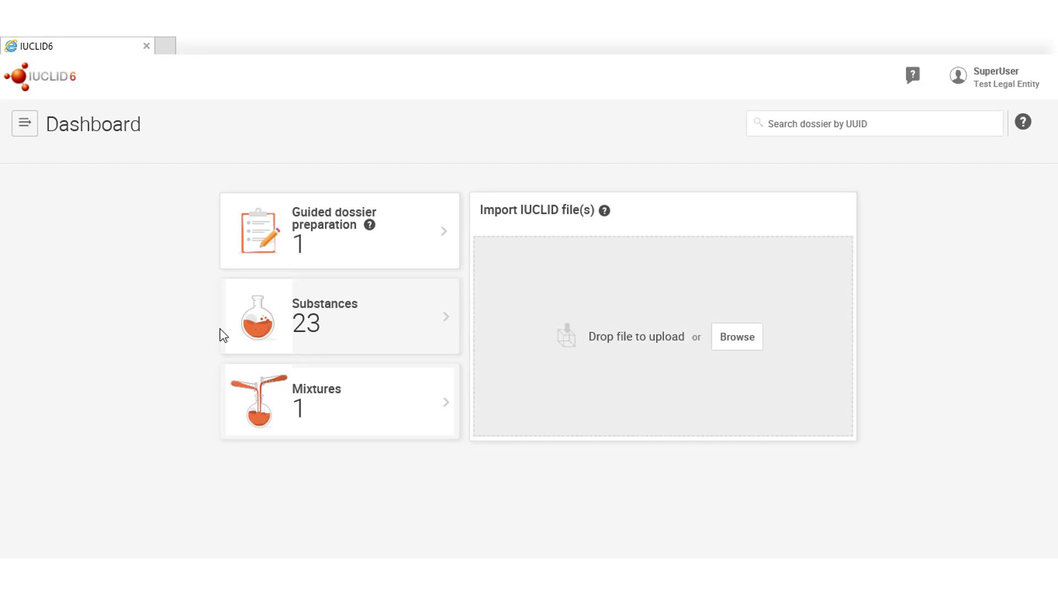
# Step: Open the Solvent substance from the Dashboard's Substances list
pyautogui.click(281, 323)
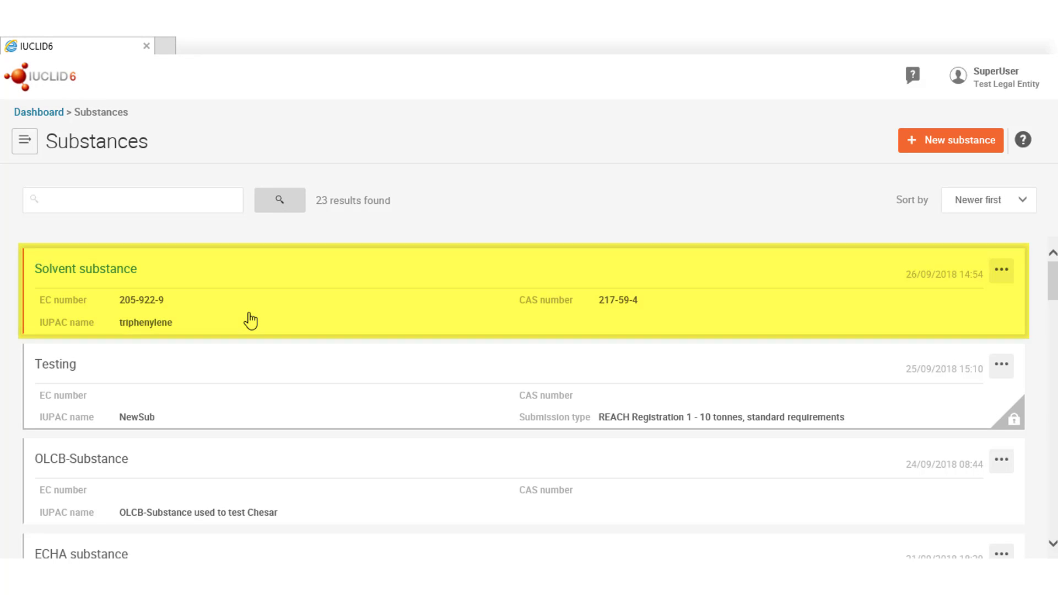
pyautogui.click(250, 320)
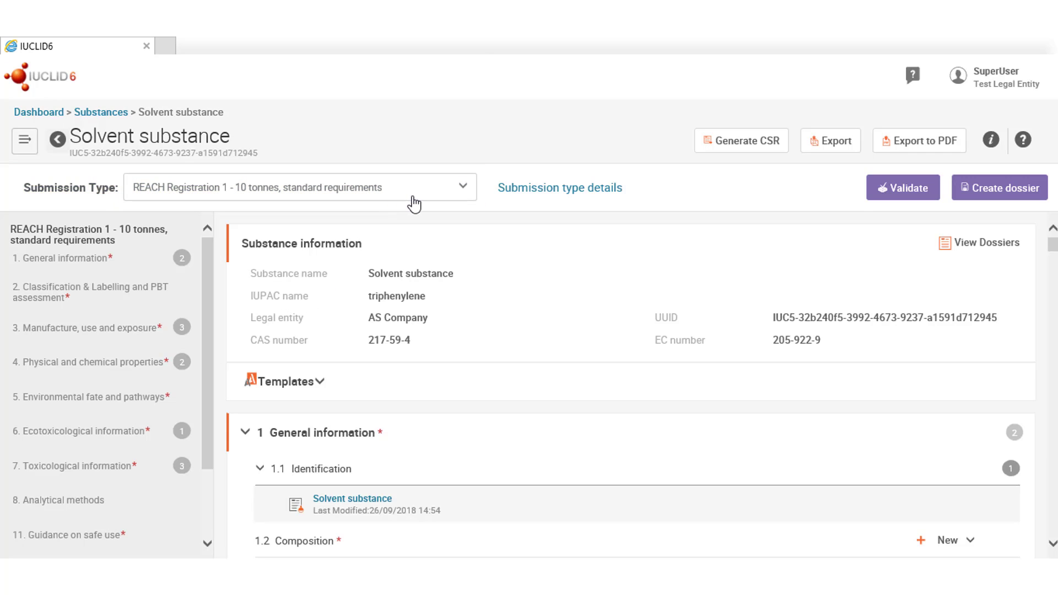
# Step: Choose REACH Registration 1 - 10 tonnes, standard requirements as the submission type
pyautogui.click(451, 187)
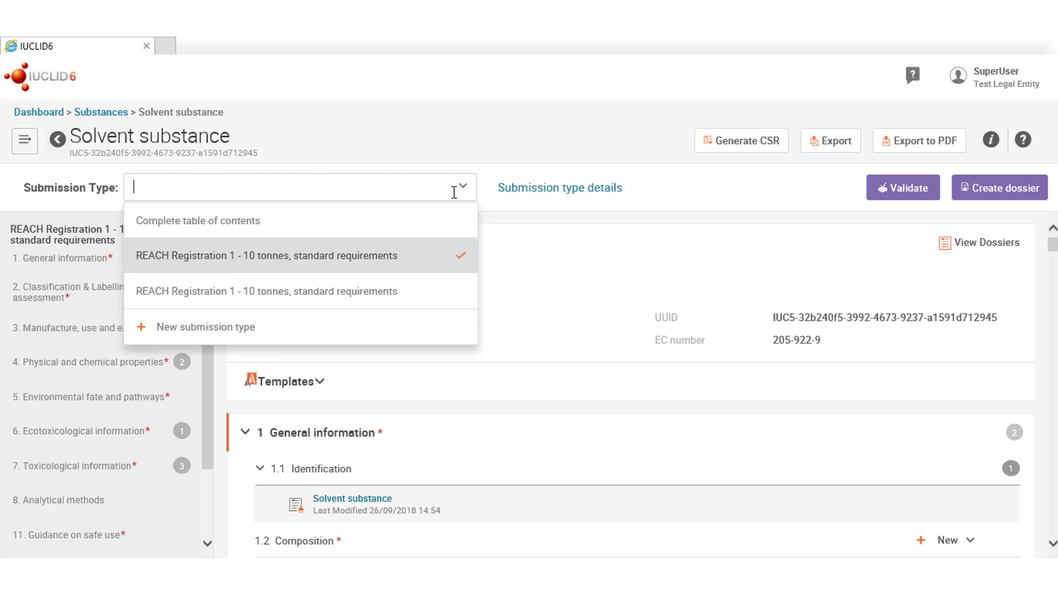
pyautogui.click(562, 236)
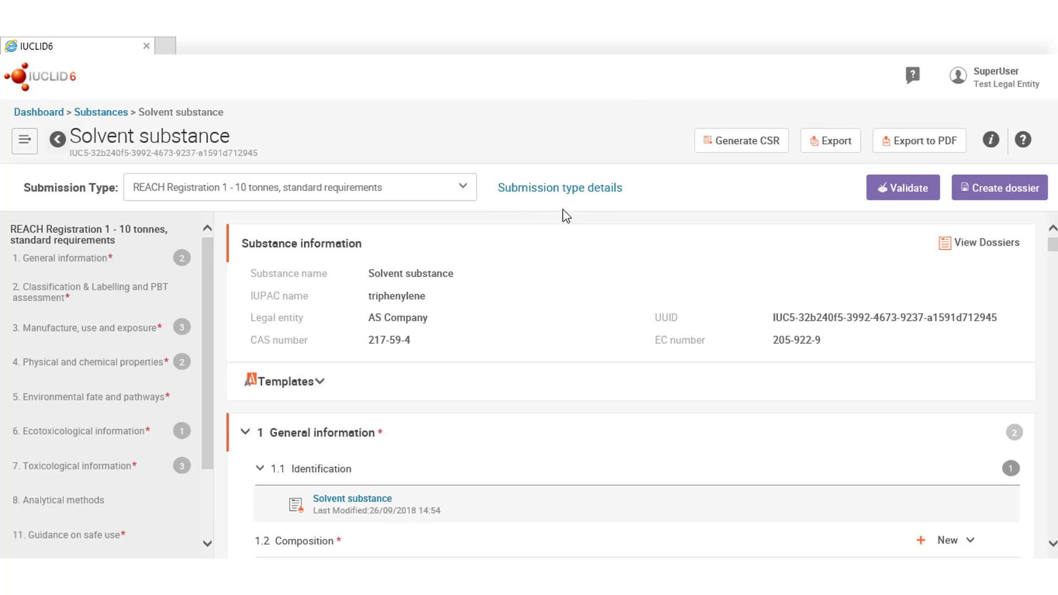
# Step: Edit the submission type's dossier header, set Phase-in status to phase-in, and save
pyautogui.click(589, 197)
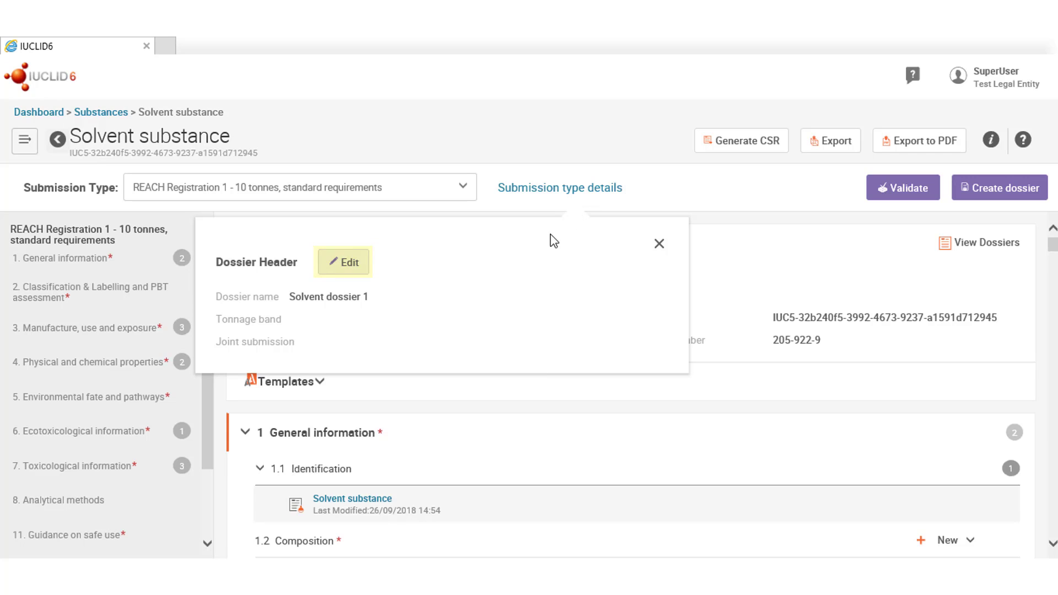
pyautogui.click(351, 263)
pyautogui.scroll(-10, 351, 264)
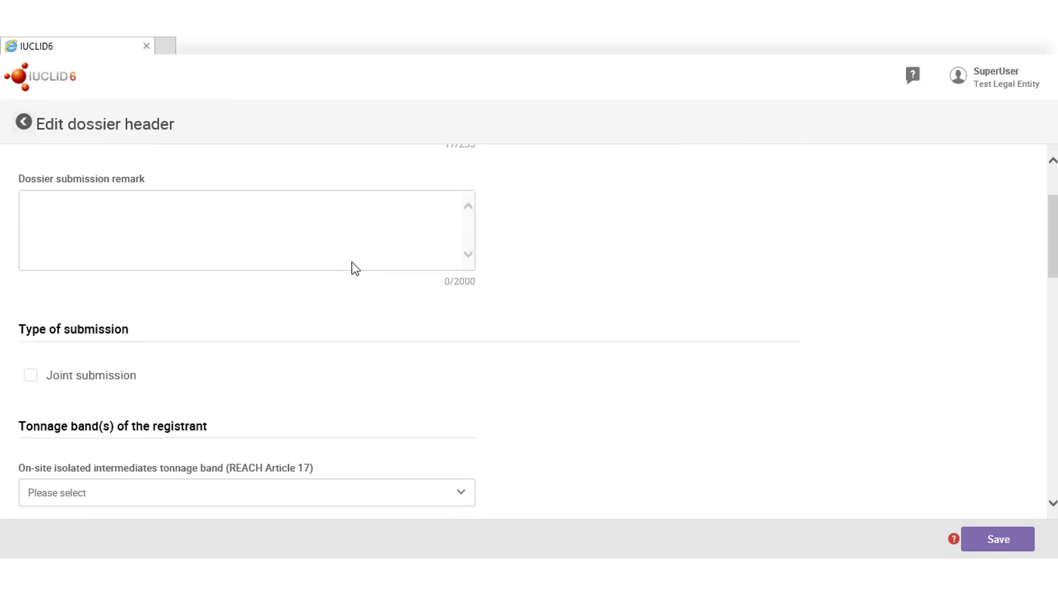
pyautogui.scroll(-1, 308, 265)
pyautogui.click(270, 245)
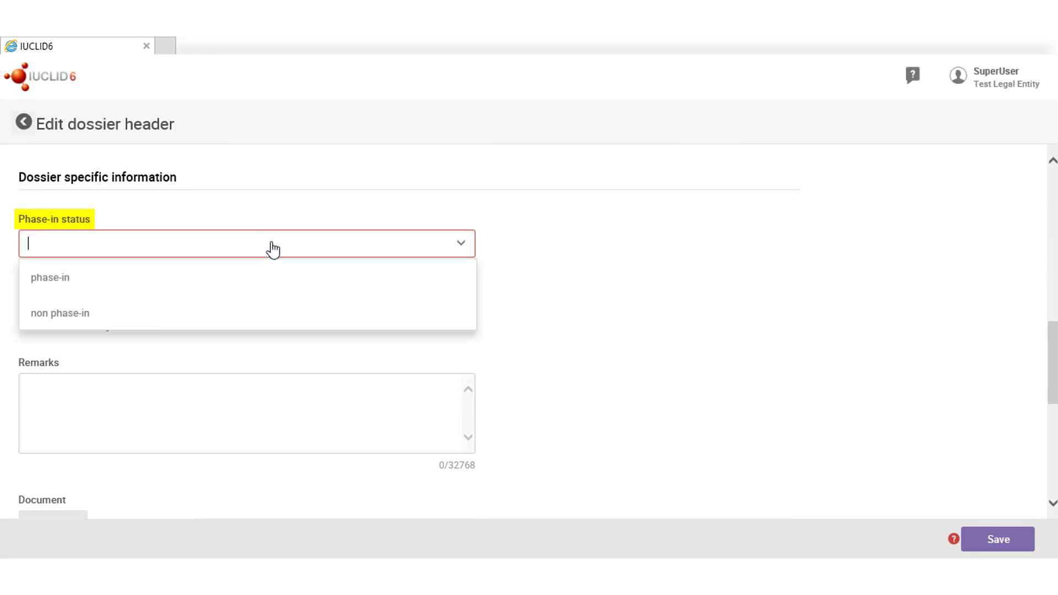
pyautogui.click(241, 277)
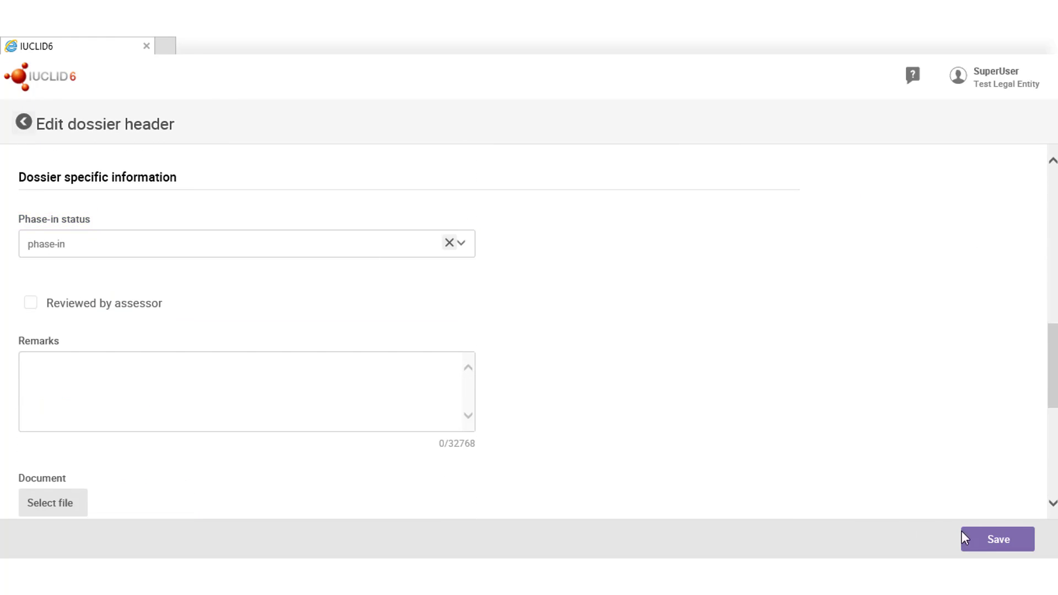
pyautogui.click(975, 539)
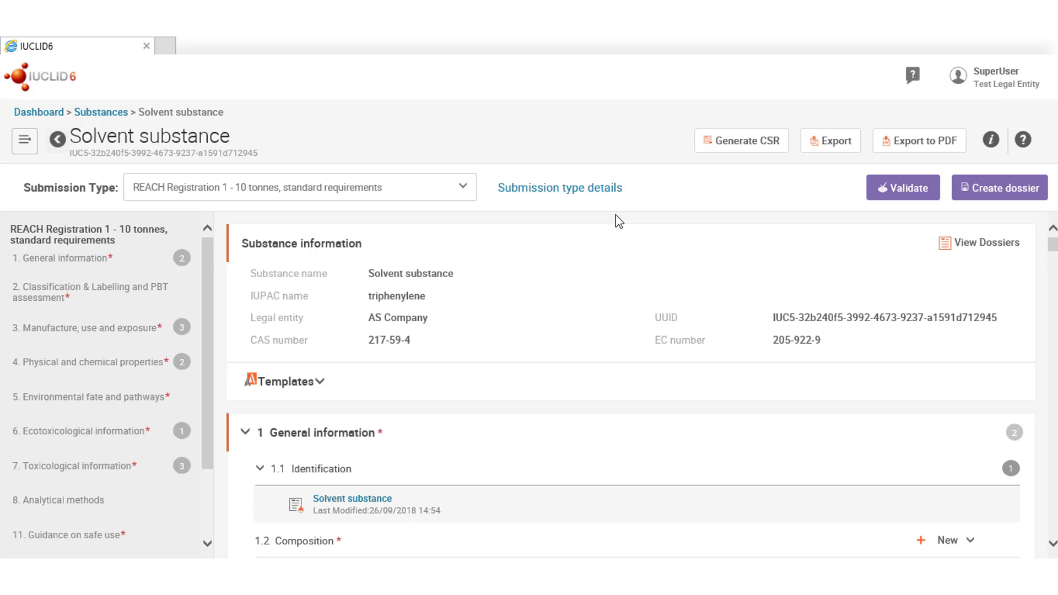
# Step: Create the Solvent substance dossier, continuing past the 46 submission-rule errors
pyautogui.click(1002, 201)
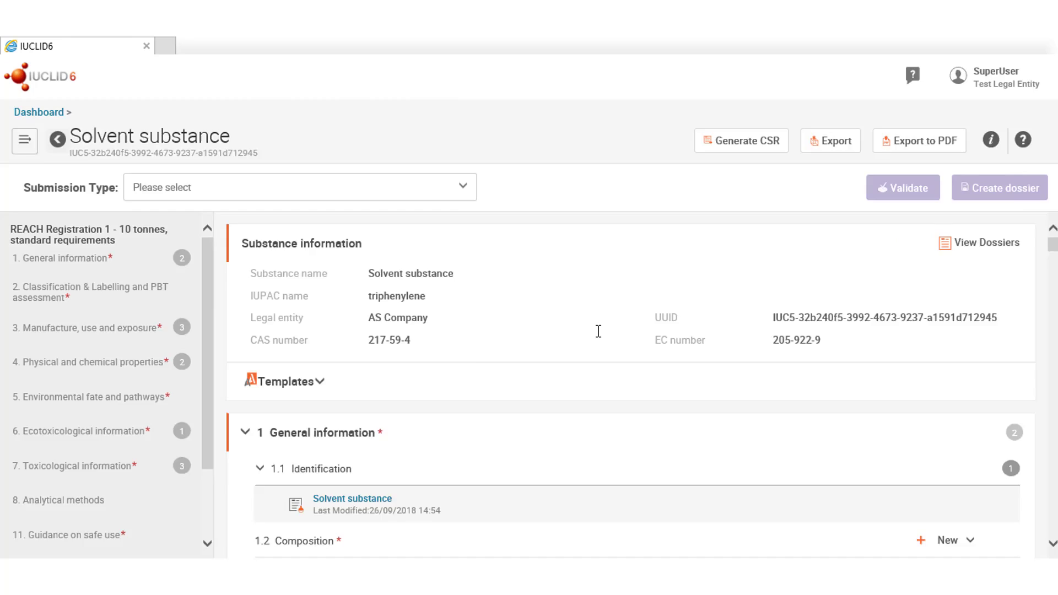
pyautogui.scroll(-2, 456, 377)
pyautogui.scroll(-3, 456, 380)
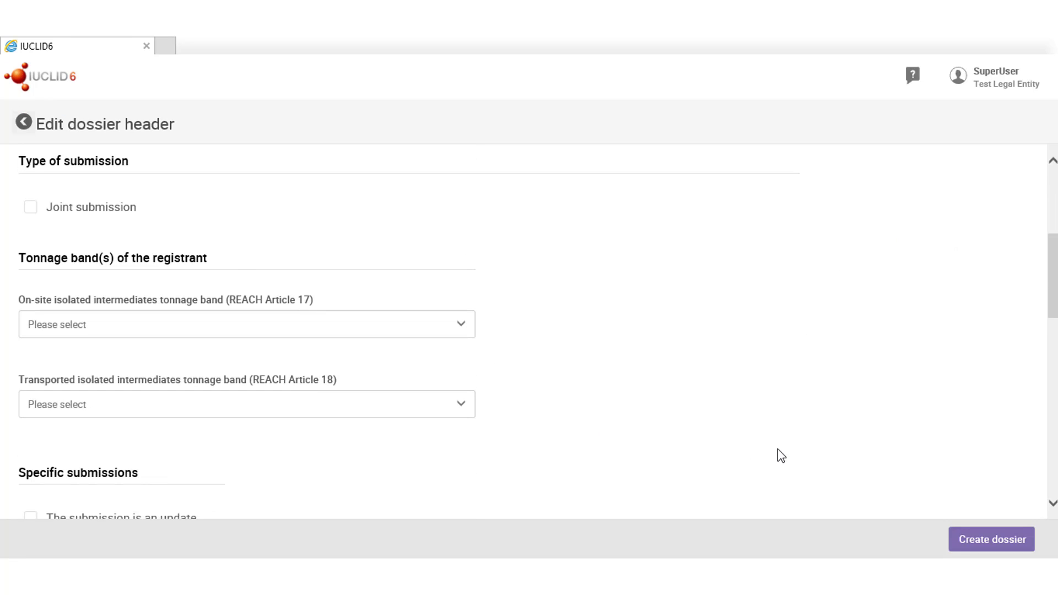
pyautogui.scroll(-5, 777, 453)
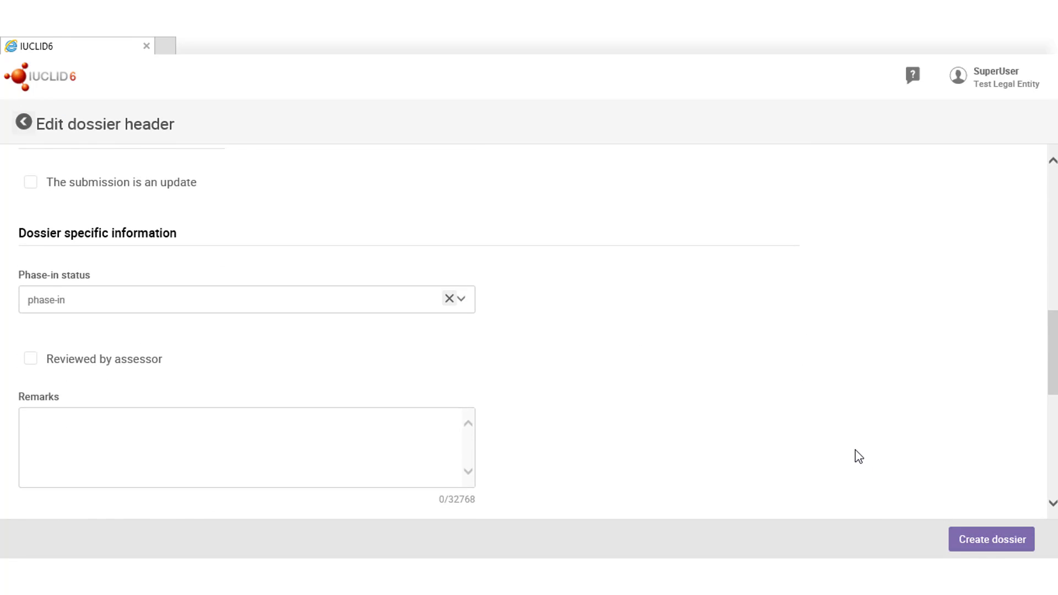
pyautogui.scroll(-5, 857, 455)
pyautogui.click(997, 542)
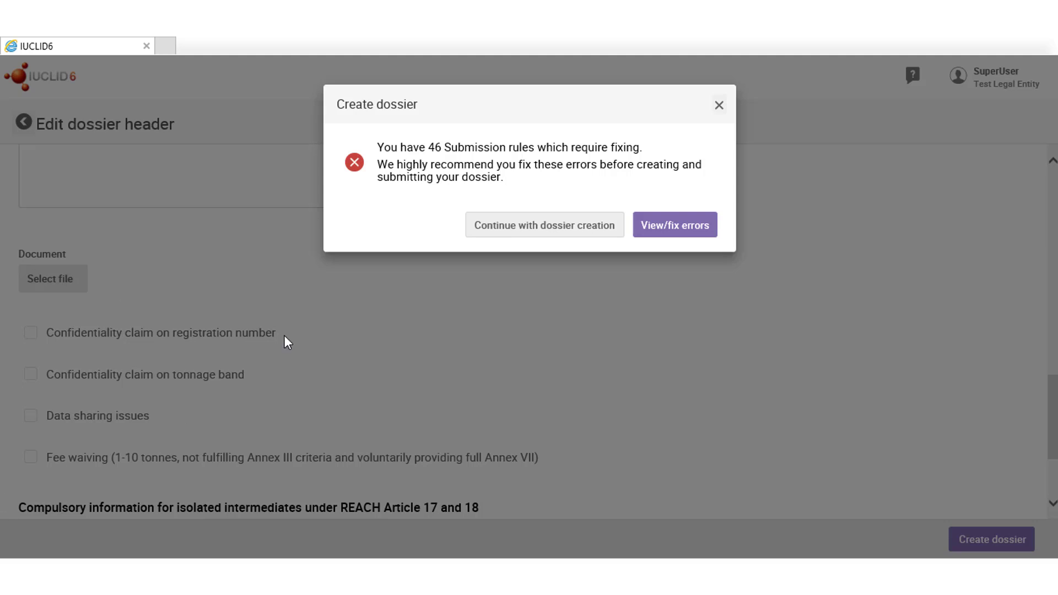
pyautogui.click(493, 226)
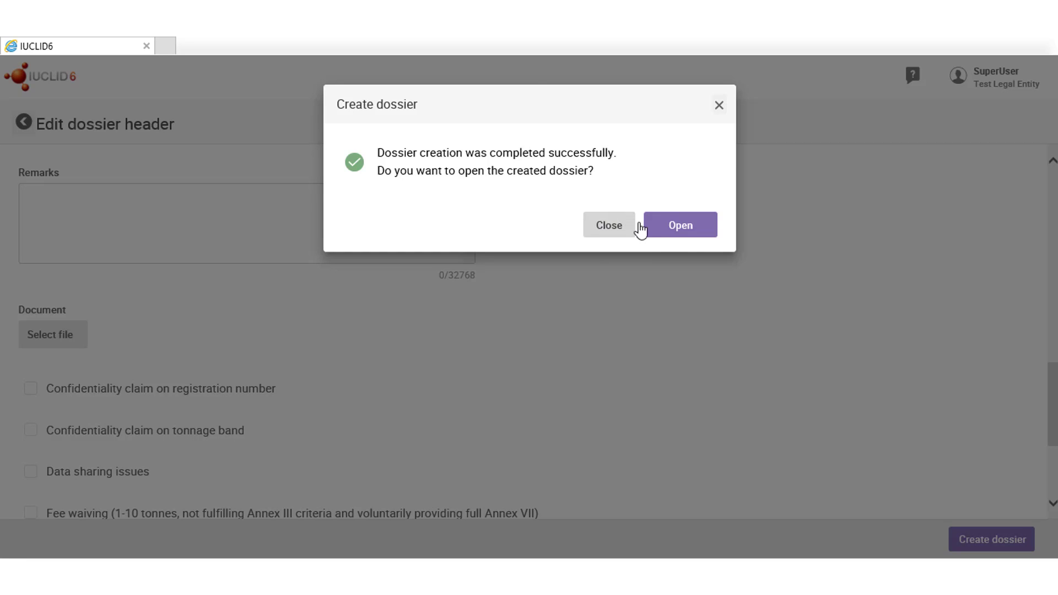
# Step: Open Solvent dossier 1 from the dossier-creation success dialog
pyautogui.click(681, 227)
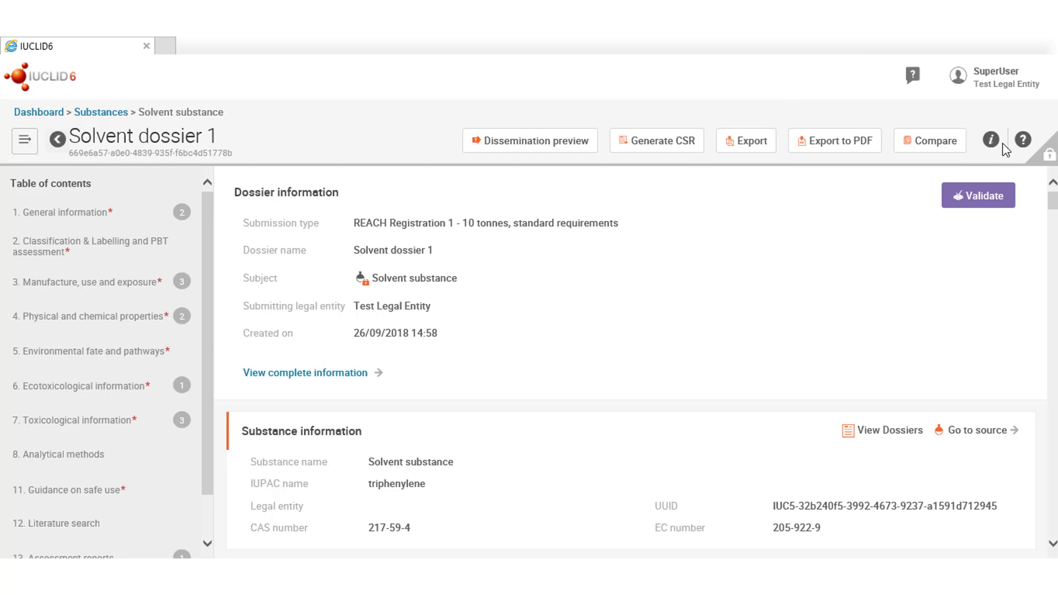
pyautogui.moveTo(984, 147)
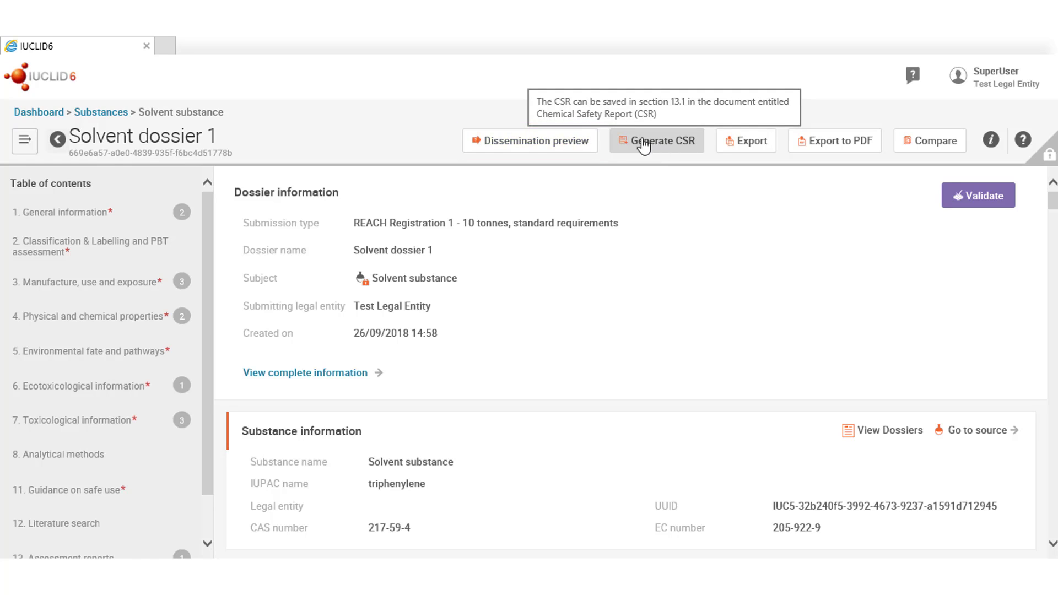
# Step: Generate and save the dissemination preview xlsx and the CSR rtf for Solvent dossier 1
pyautogui.click(569, 147)
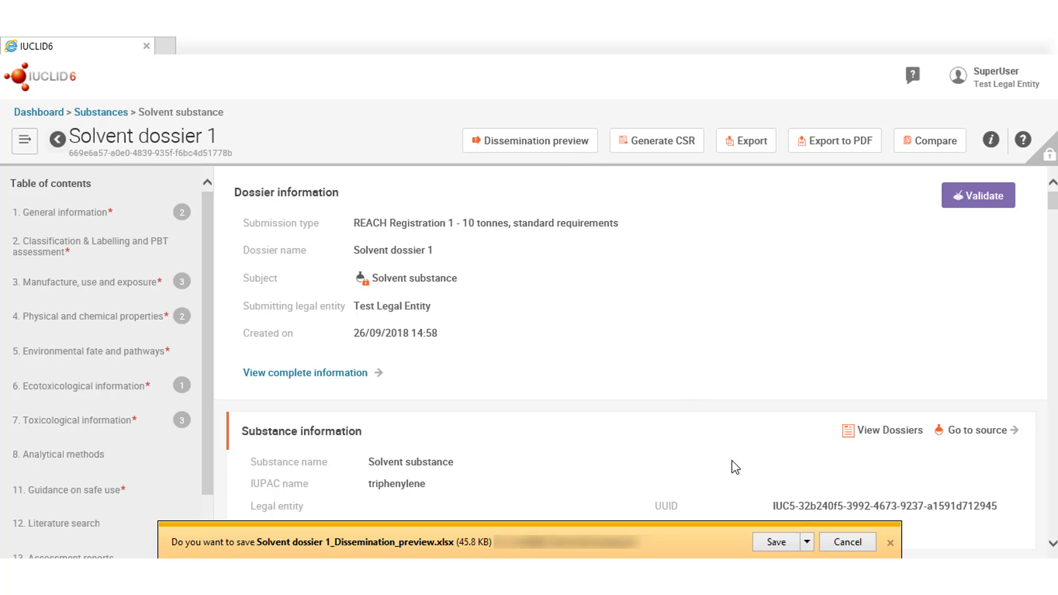
pyautogui.click(776, 544)
pyautogui.click(655, 545)
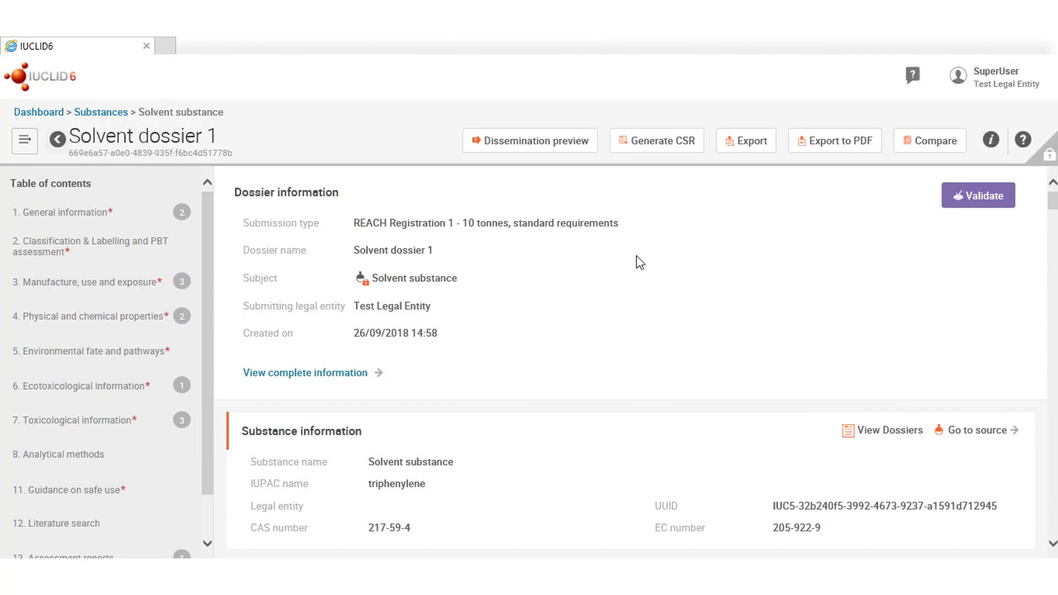
pyautogui.click(681, 144)
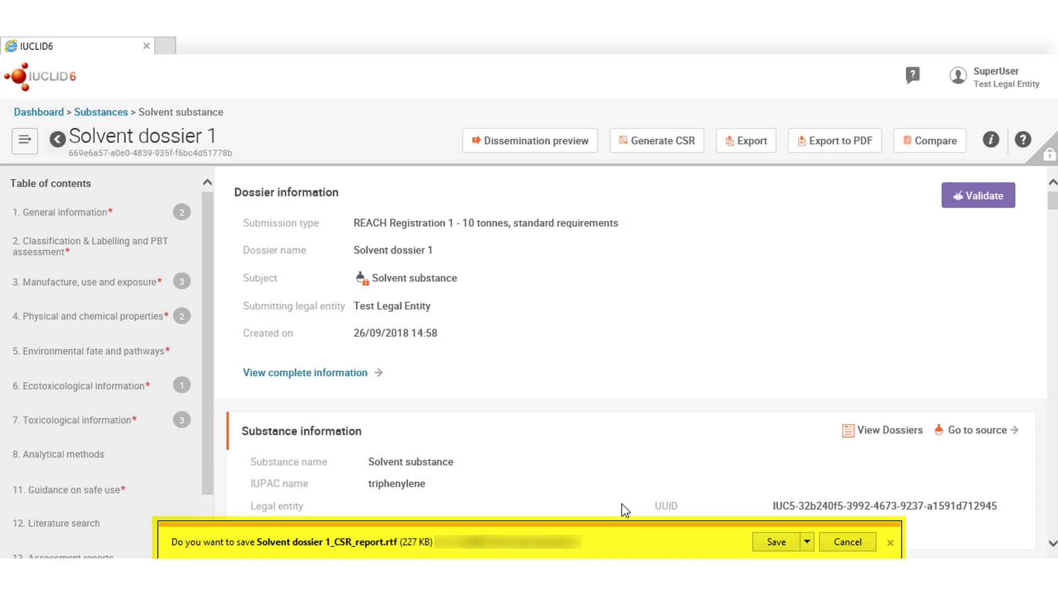
pyautogui.click(773, 543)
# Step: Open Solvent dossier 1_CSR_report.rtf in Word and scroll through its 31 pages
pyautogui.click(655, 541)
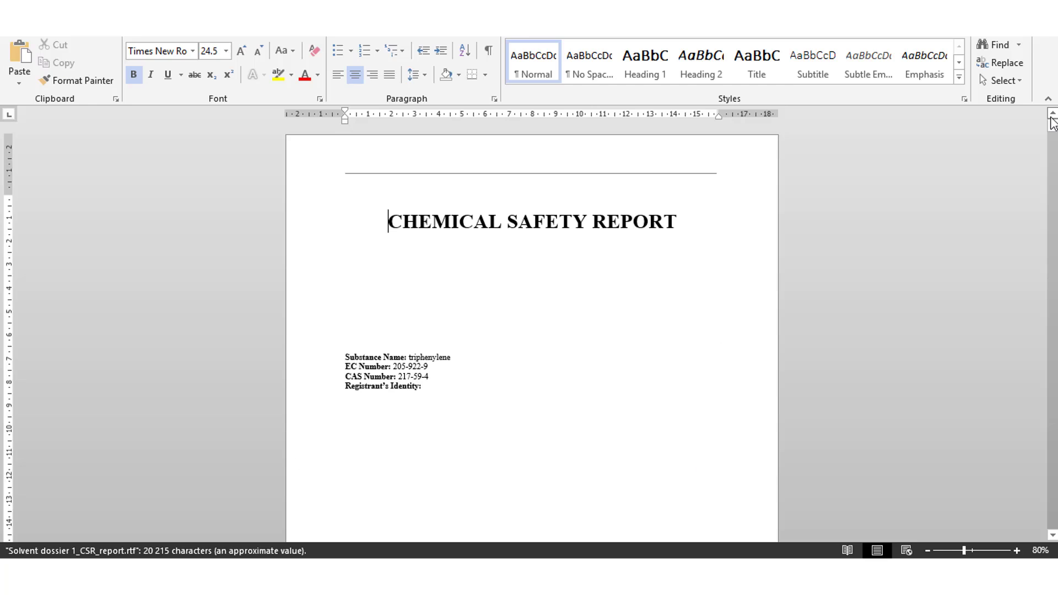
pyautogui.moveTo(1052, 125); pyautogui.dragTo(1053, 193)
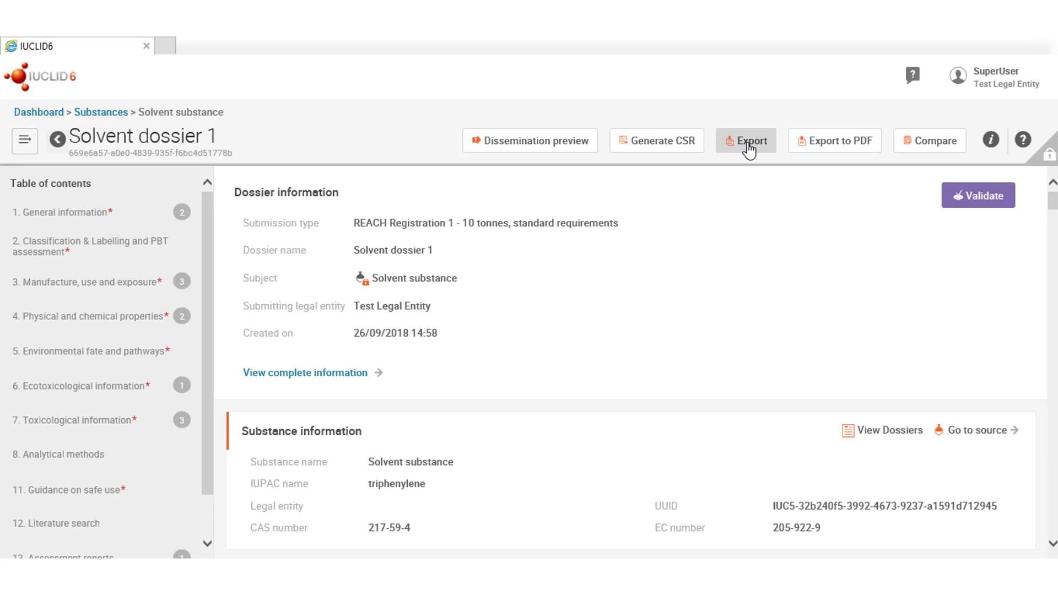
# Step: Start a file export of the dossier, then dismiss the download without saving
pyautogui.click(747, 150)
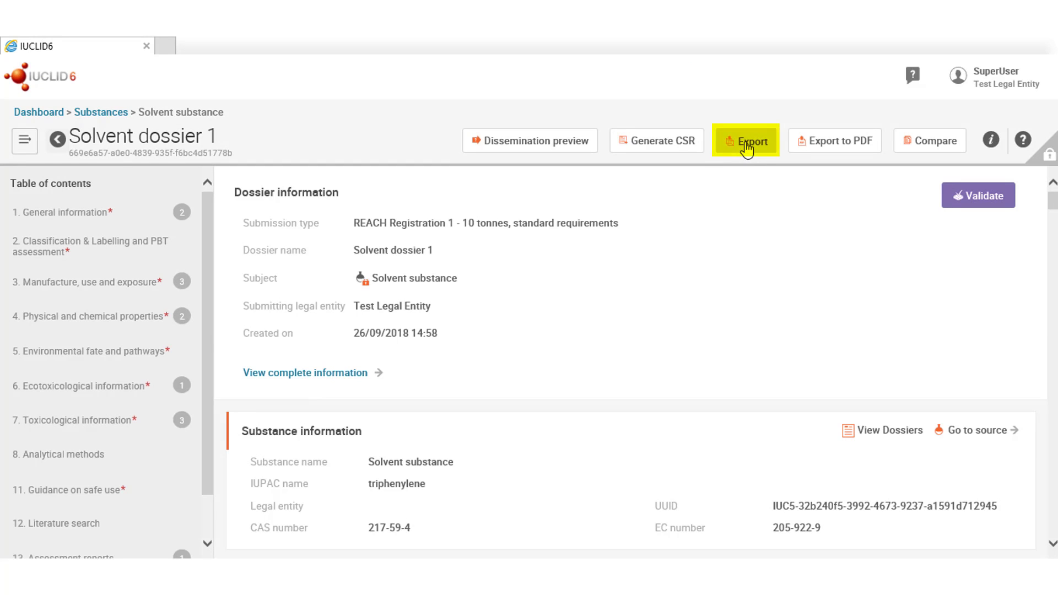
pyautogui.click(746, 144)
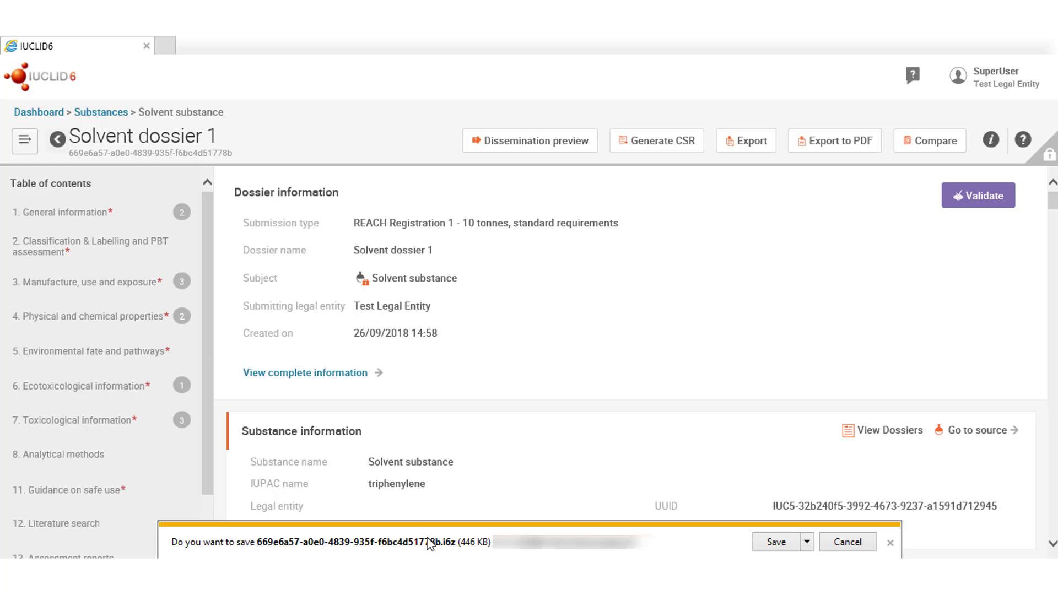
pyautogui.click(806, 542)
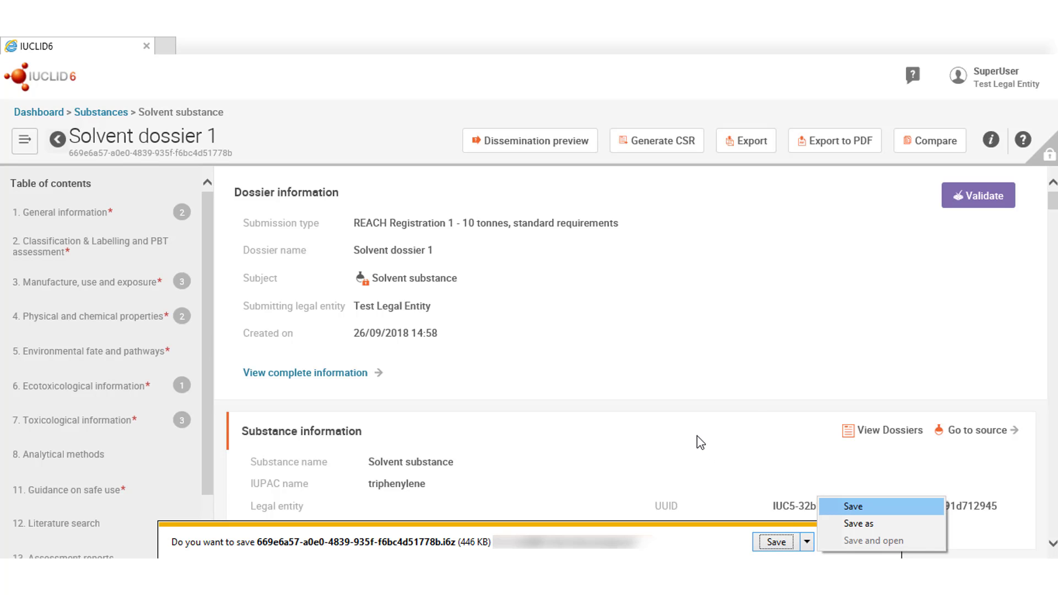
pyautogui.click(692, 387)
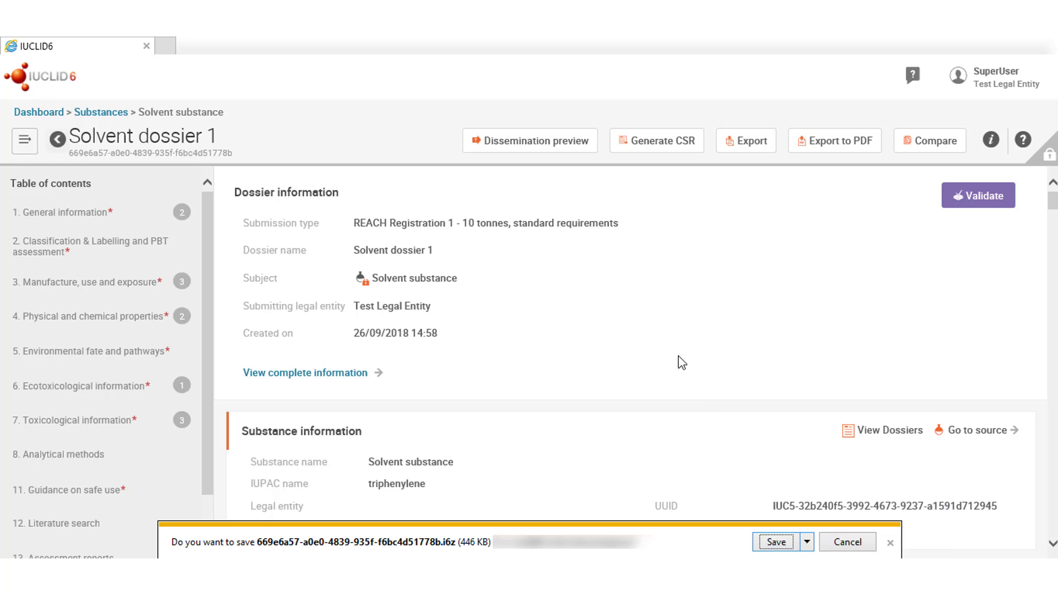
pyautogui.click(890, 543)
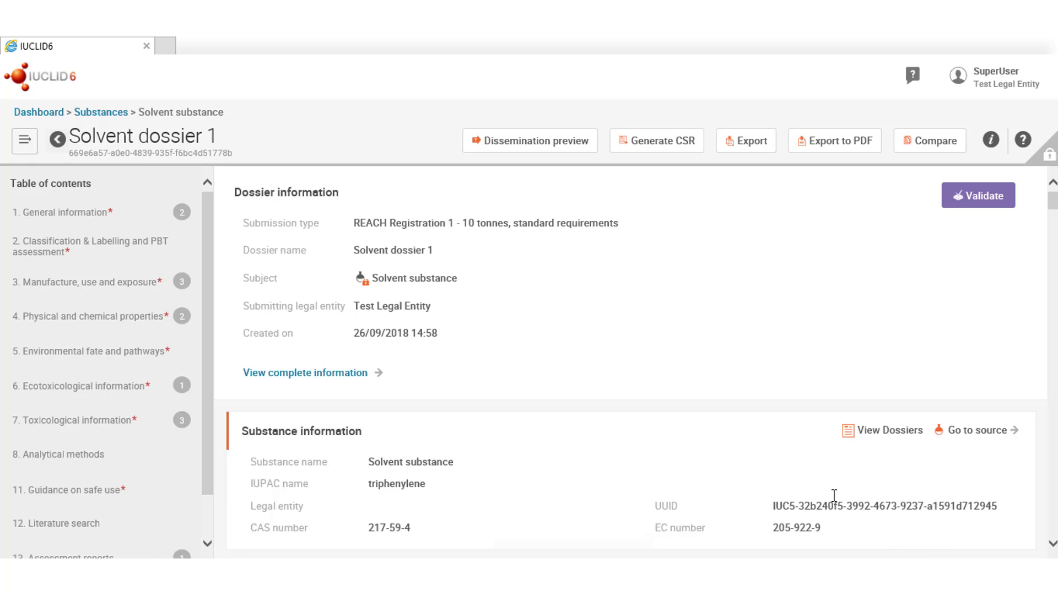
# Step: Export Solvent dossier 1 to PDF, save it, and view the 20-page file
pyautogui.click(847, 152)
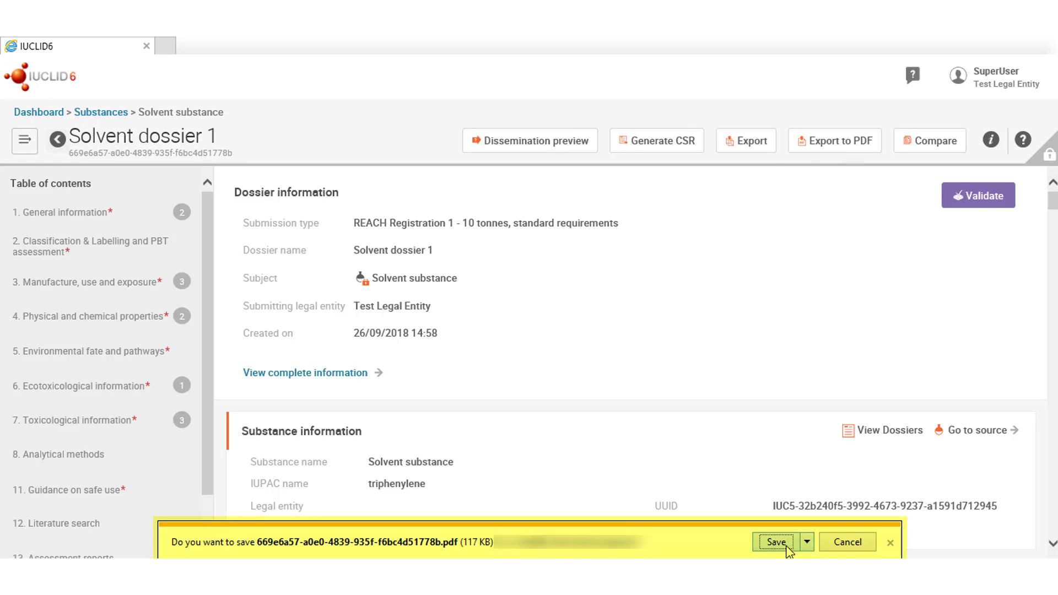
pyautogui.click(775, 541)
pyautogui.click(685, 544)
pyautogui.click(673, 546)
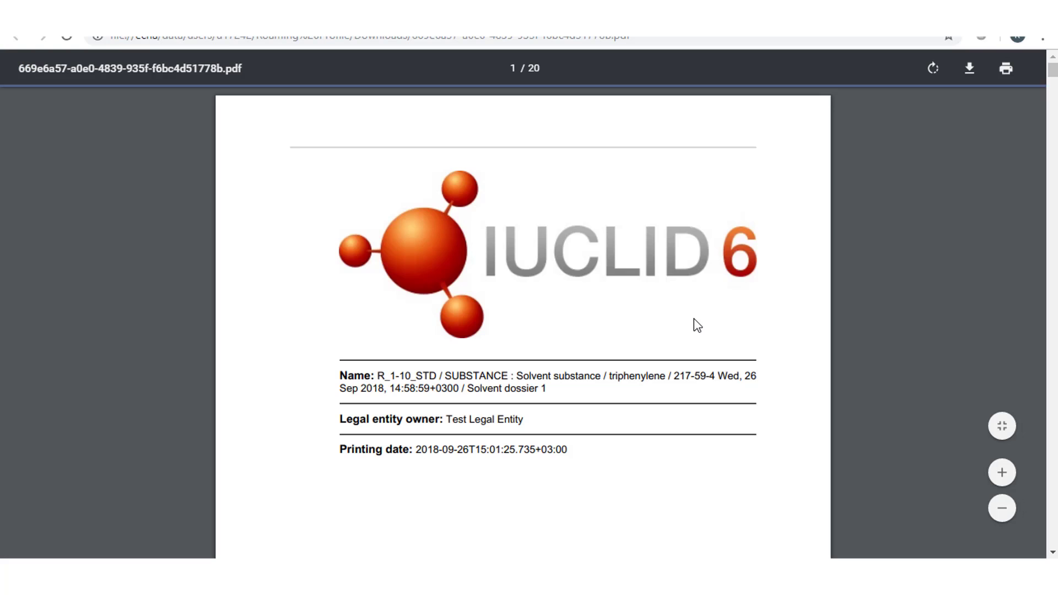
pyautogui.scroll(-4, 693, 319)
pyautogui.scroll(4, 711, 297)
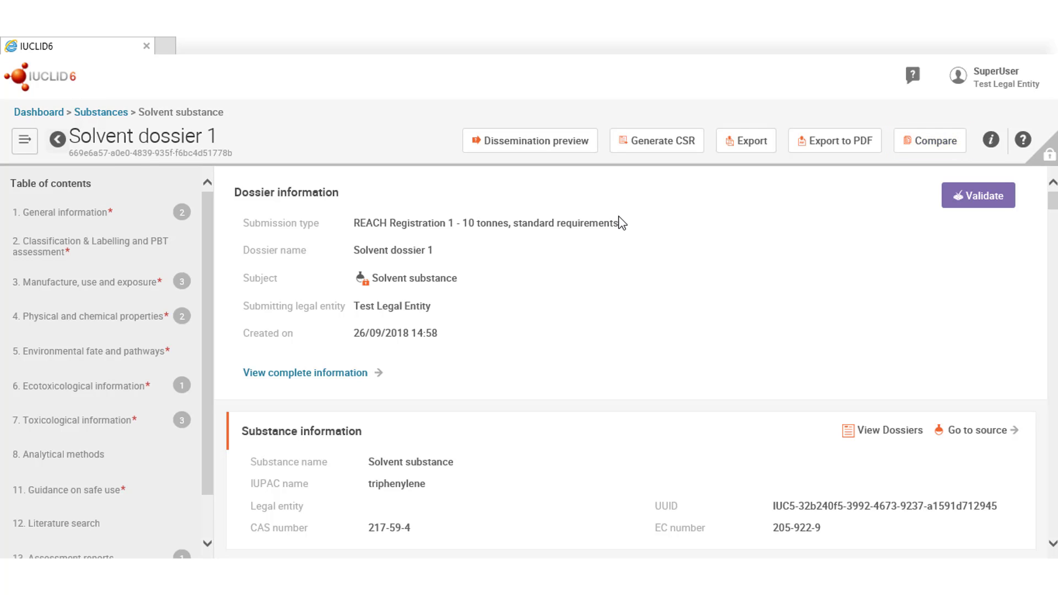
# Step: Compare Solvent dossier 1 against the Testing CLP Alternative name request dossier from all substances
pyautogui.click(929, 143)
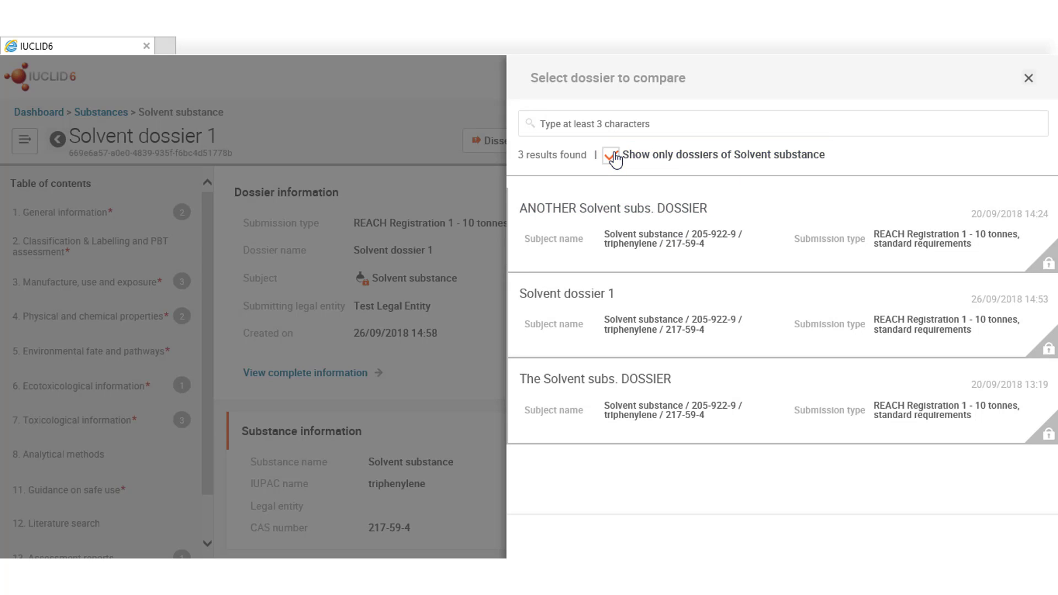
pyautogui.click(614, 155)
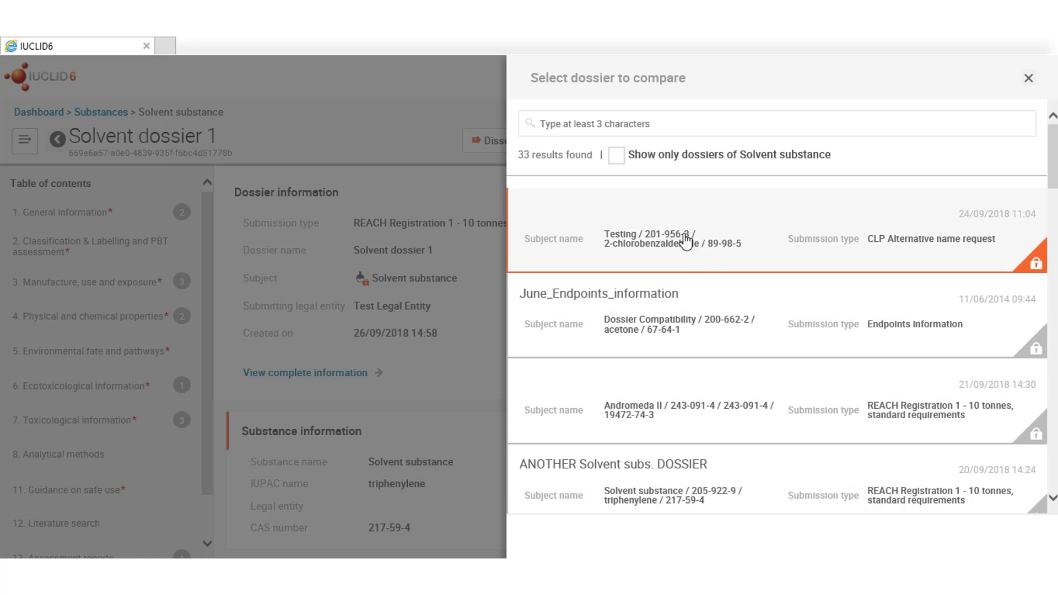
pyautogui.scroll(-3, 752, 275)
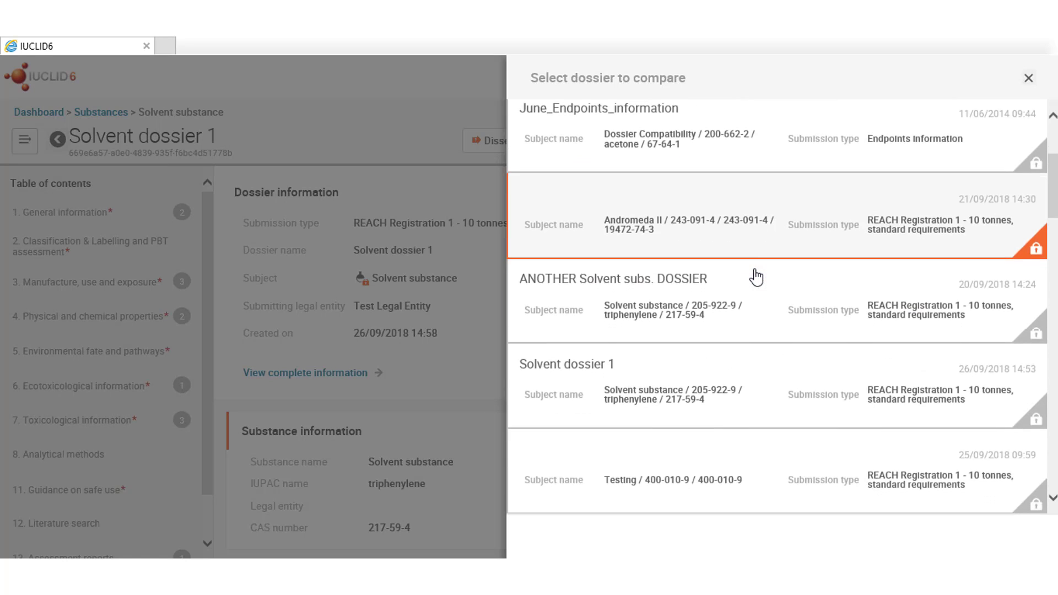
pyautogui.scroll(-3, 755, 278)
pyautogui.scroll(6, 755, 277)
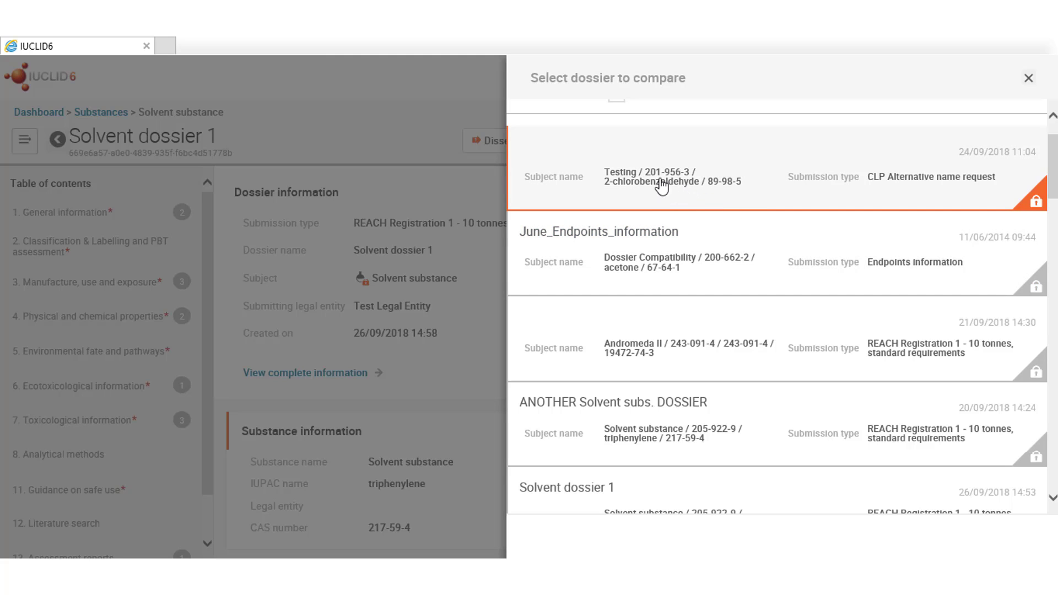
pyautogui.scroll(2, 644, 141)
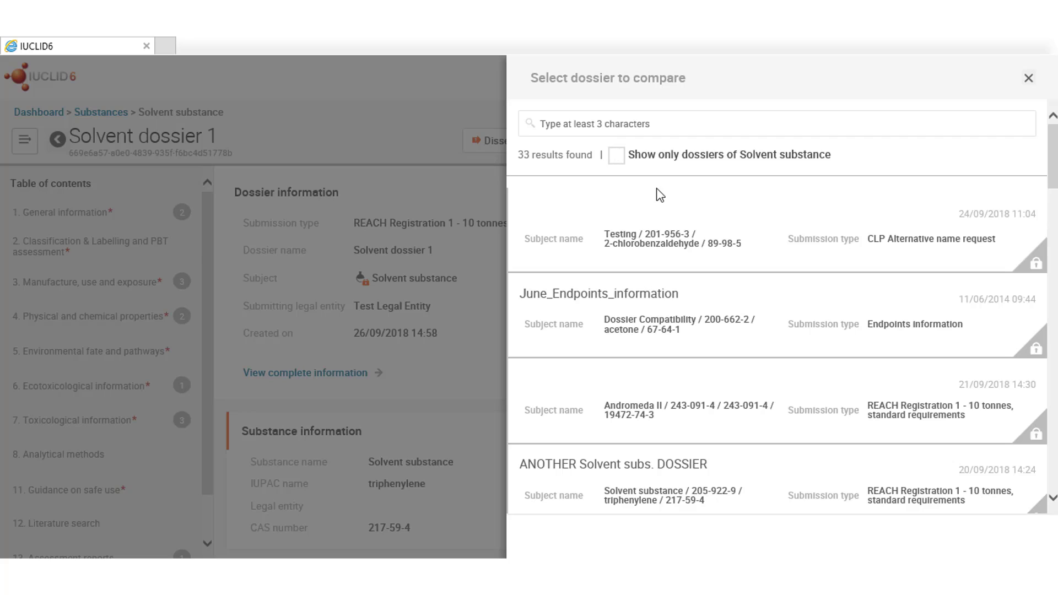
pyautogui.click(735, 242)
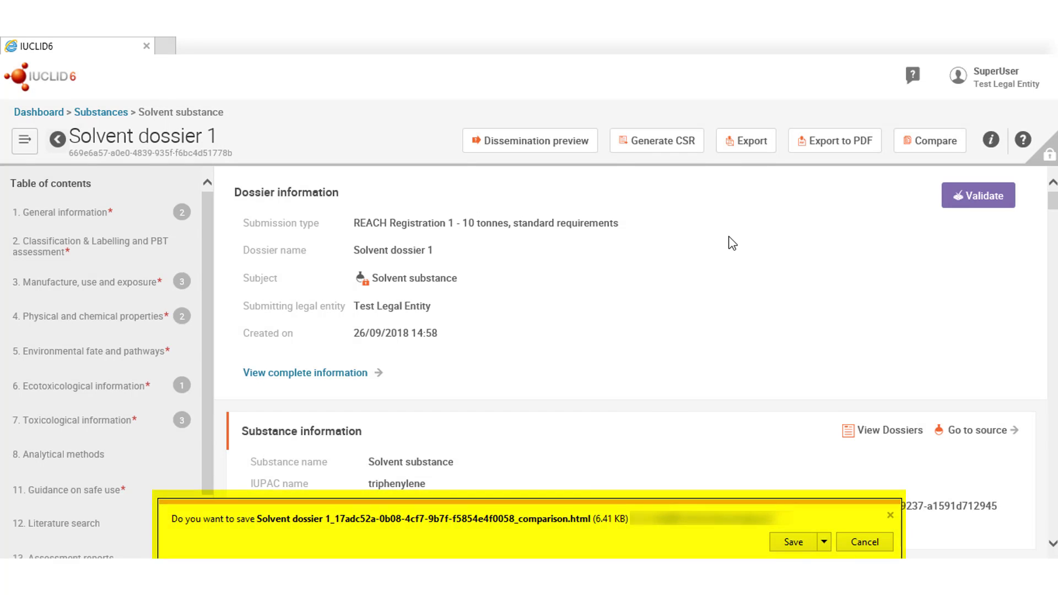
# Step: Save and open the comparison report, zoom out to scan it, then close its tab
pyautogui.click(793, 542)
pyautogui.click(663, 543)
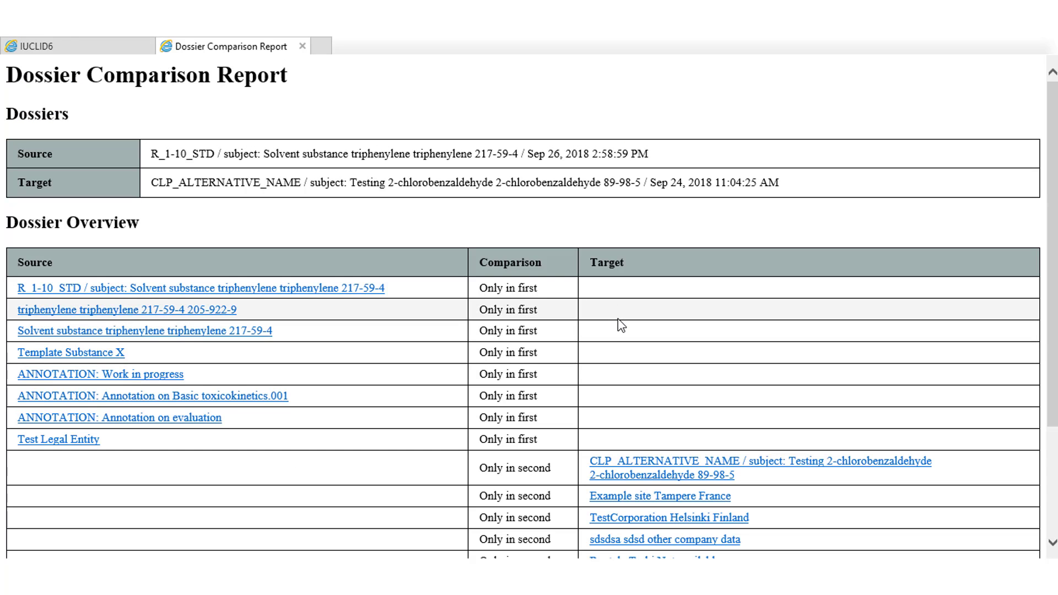
pyautogui.hotkey('ctrl', '-')
pyautogui.scroll(-2, 621, 325)
pyautogui.scroll(2, 618, 320)
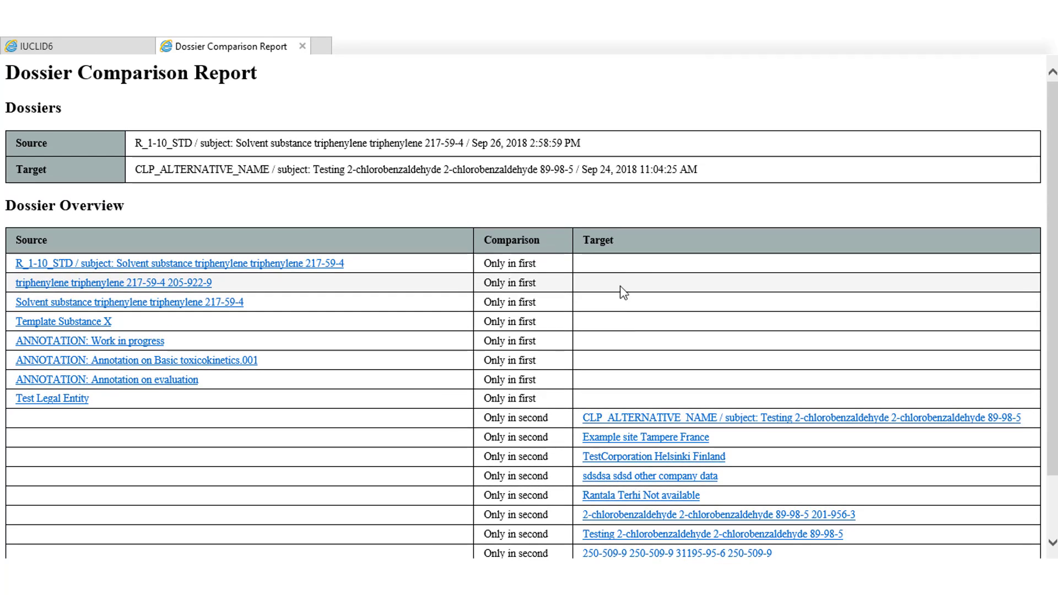
pyautogui.click(302, 47)
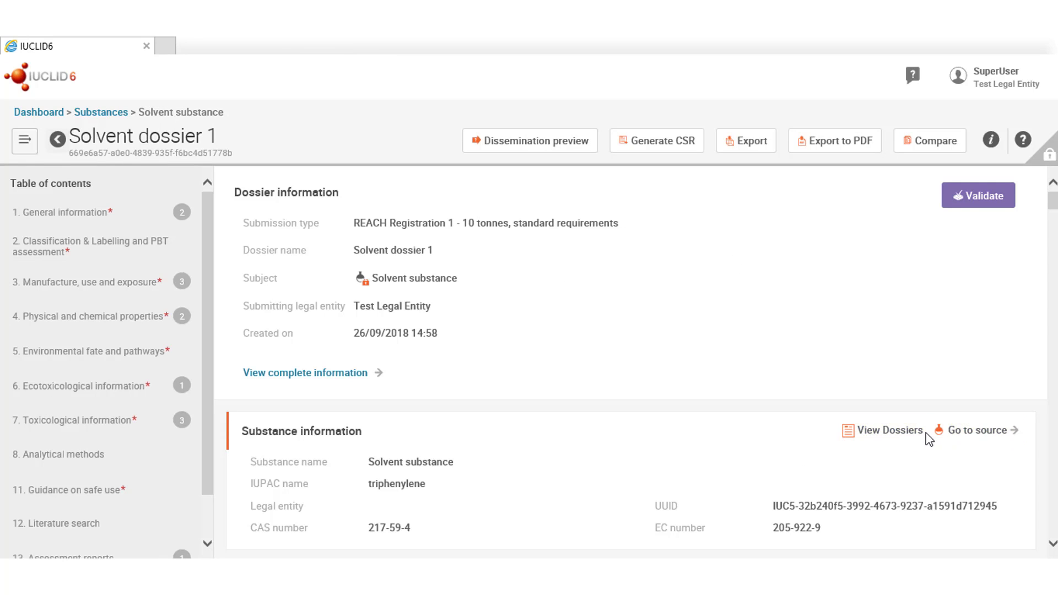
pyautogui.click(869, 435)
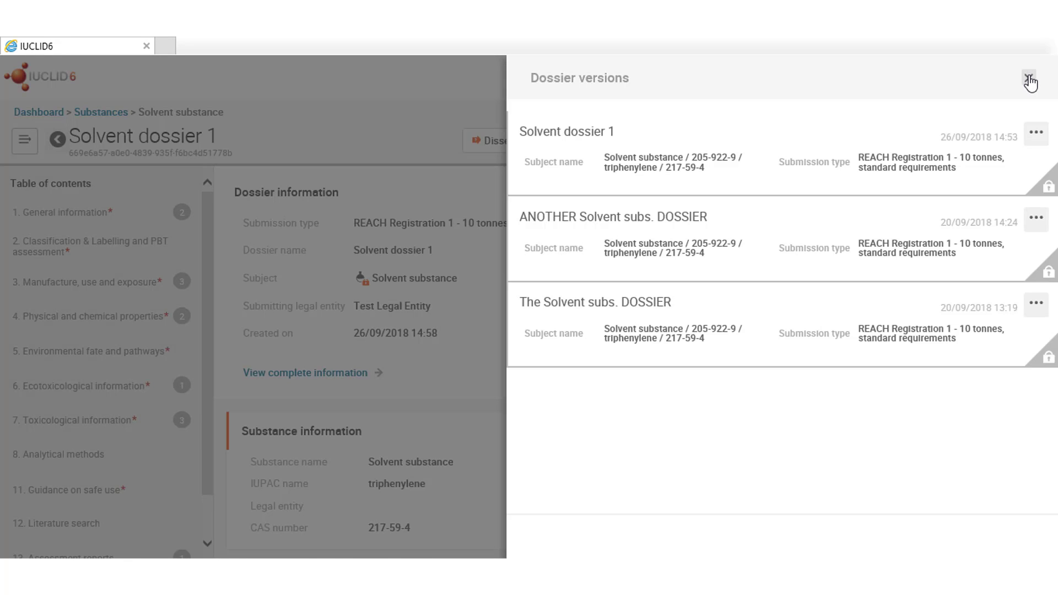
pyautogui.click(1028, 80)
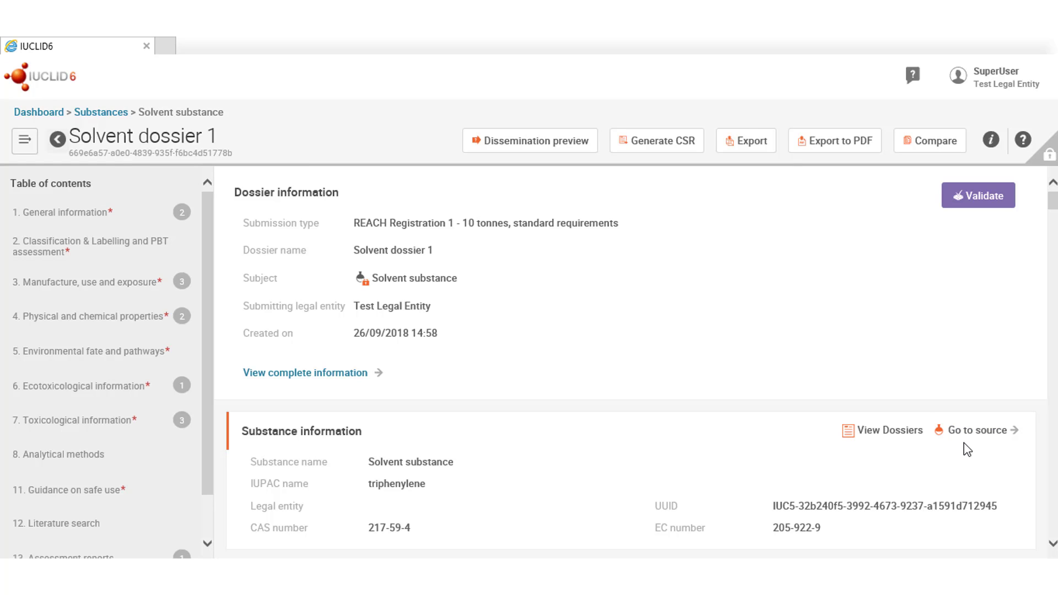
# Step: Go to the Solvent substance record and start validating it for the REACH 1–10 tonne submission
pyautogui.click(976, 435)
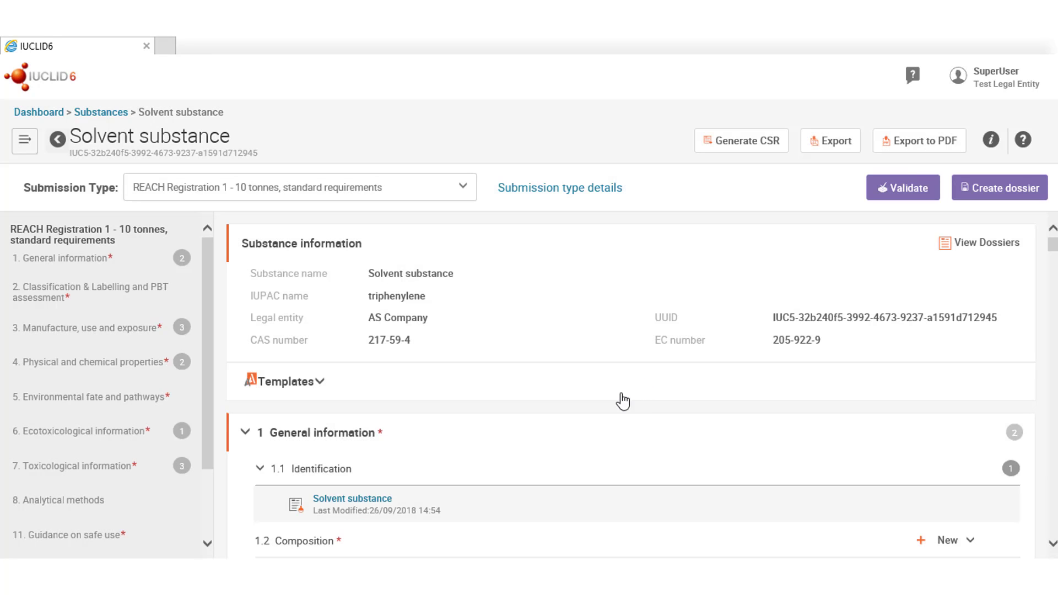
pyautogui.click(896, 197)
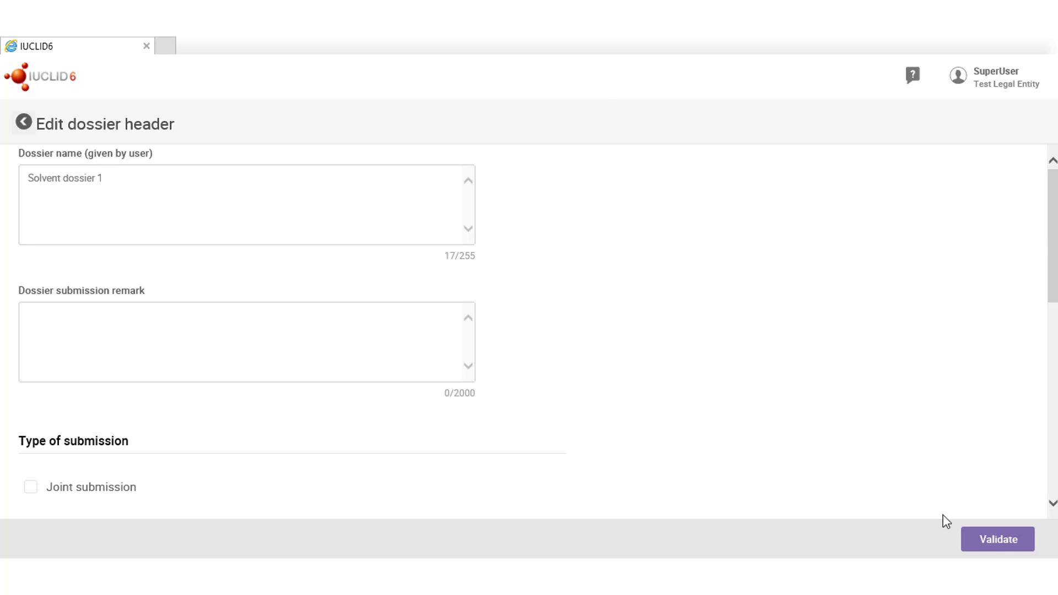
# Step: Run validation for Solvent dossier 1 and review the failed checks down to Consumer uses.001
pyautogui.click(999, 542)
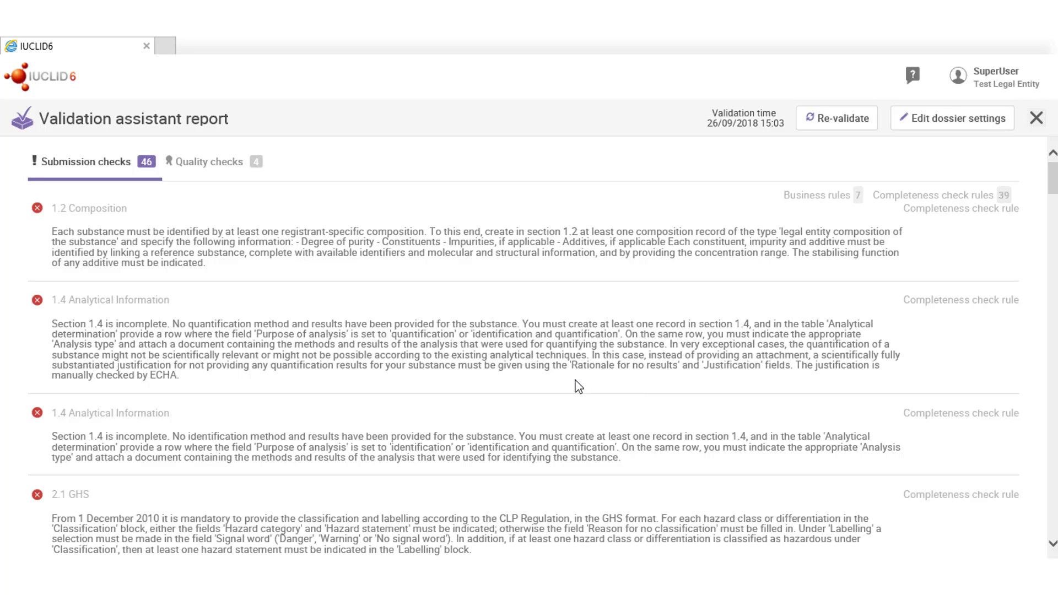
pyautogui.scroll(-2, 524, 397)
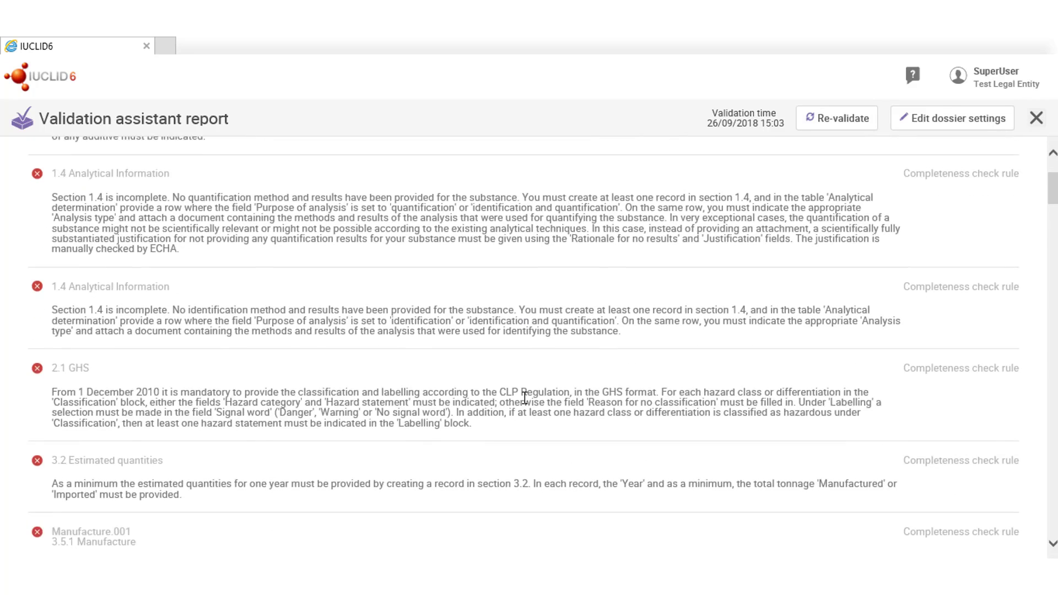
pyautogui.scroll(-1, 525, 398)
pyautogui.scroll(-1, 523, 398)
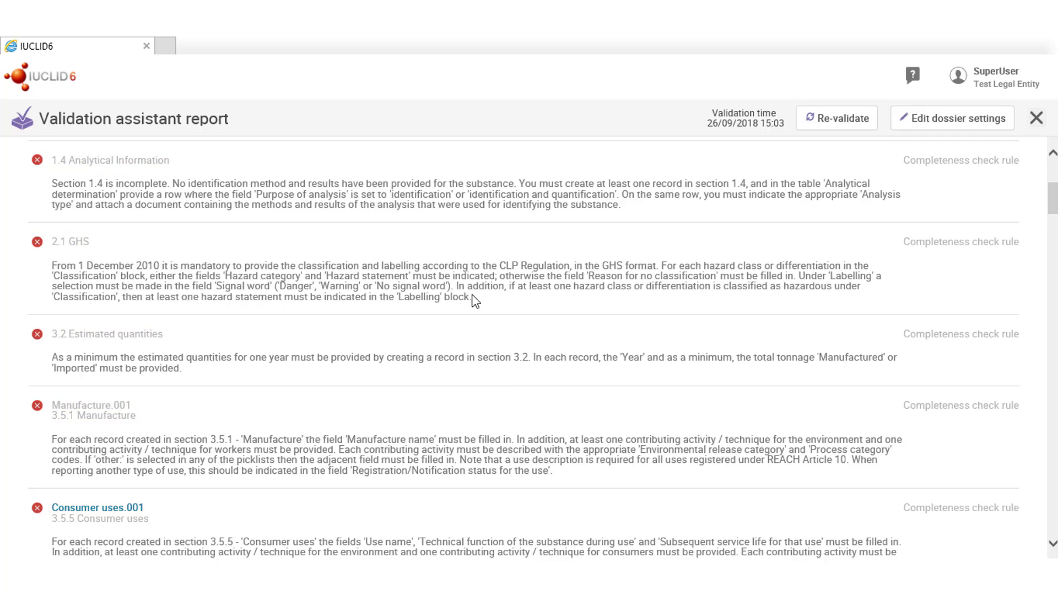
pyautogui.scroll(-5, 149, 356)
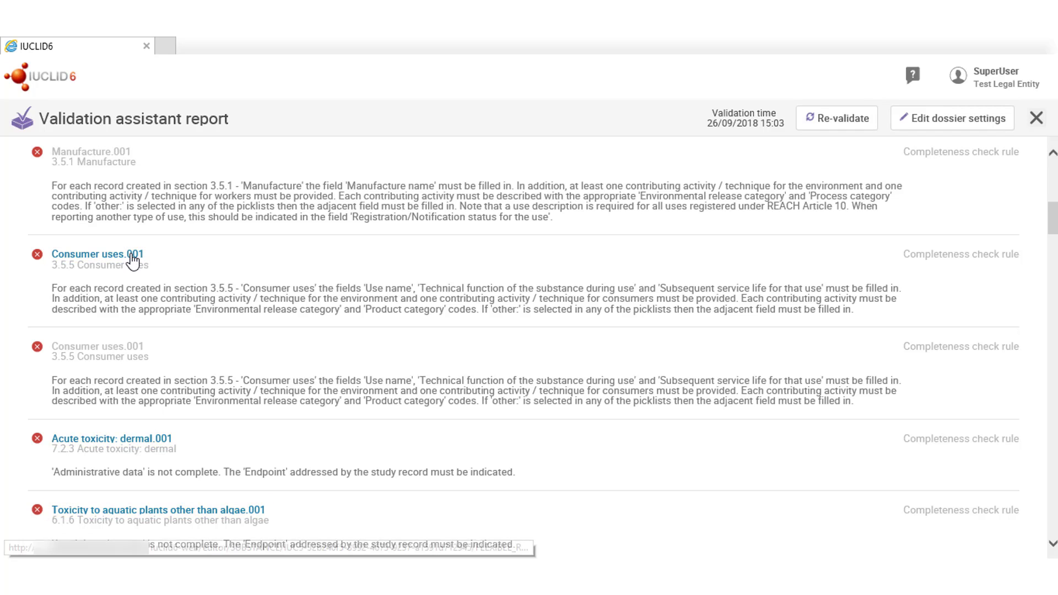
# Step: Set the Use name of Consumer uses.001 to 'consumer use' and save the record
pyautogui.click(132, 256)
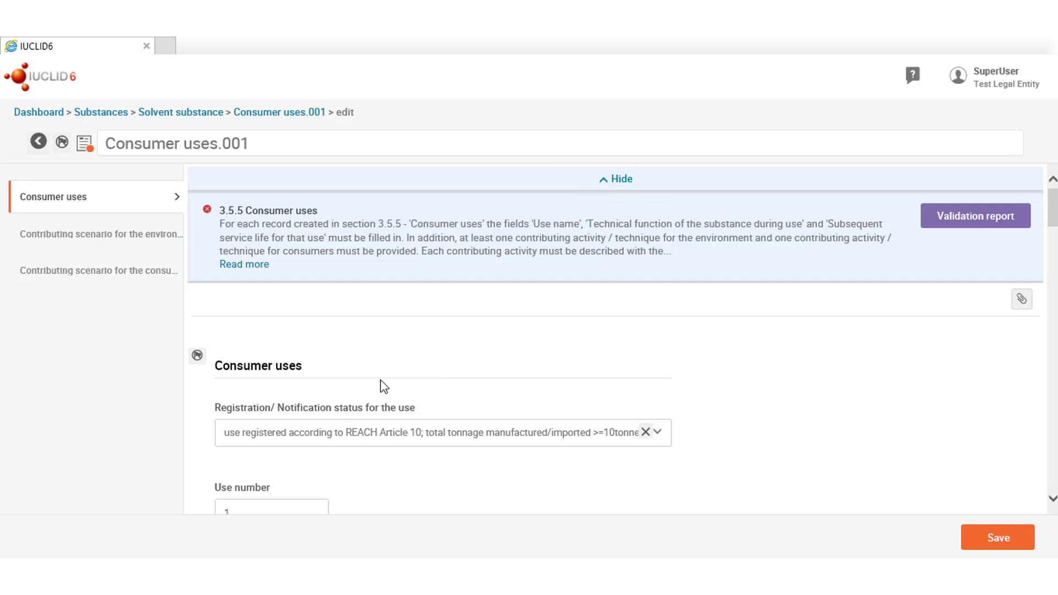
pyautogui.scroll(-3, 326, 425)
pyautogui.click(291, 432)
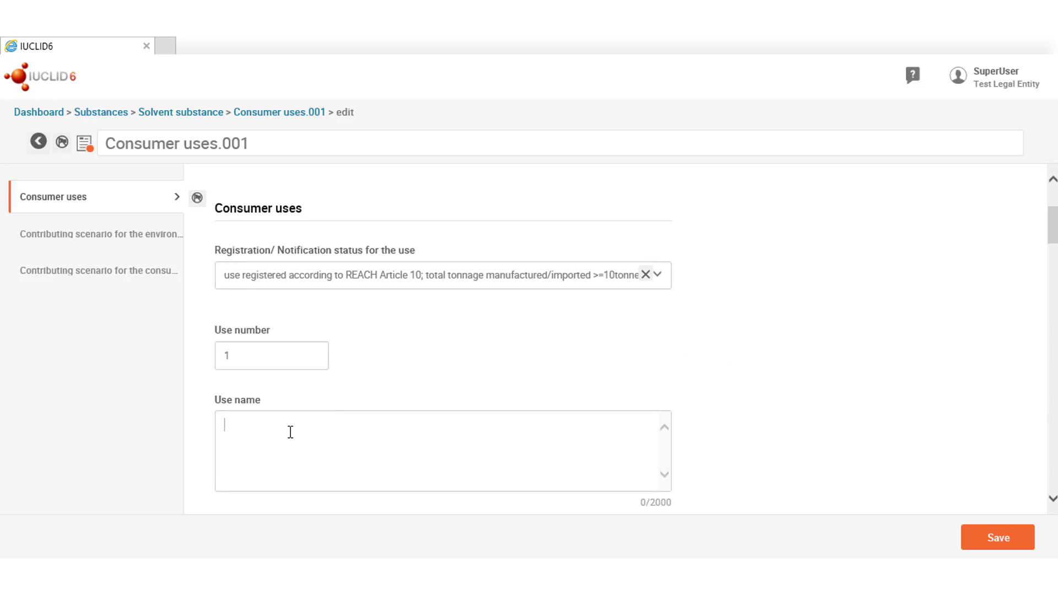
pyautogui.write('consumer use')
pyautogui.click(993, 539)
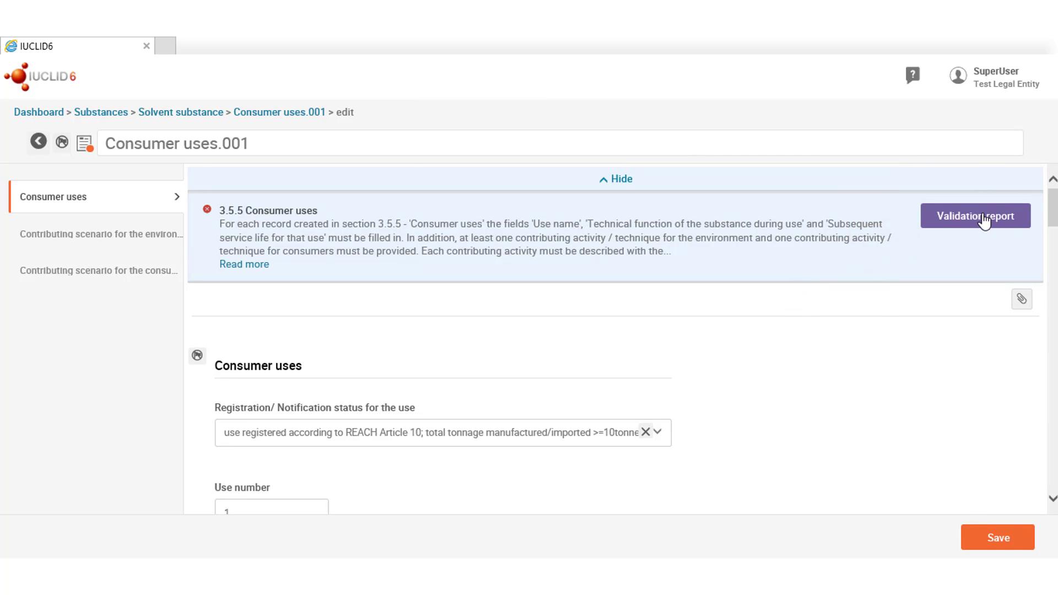
# Step: Recheck the validation report, then close it to return to the Solvent substance dataset
pyautogui.click(980, 219)
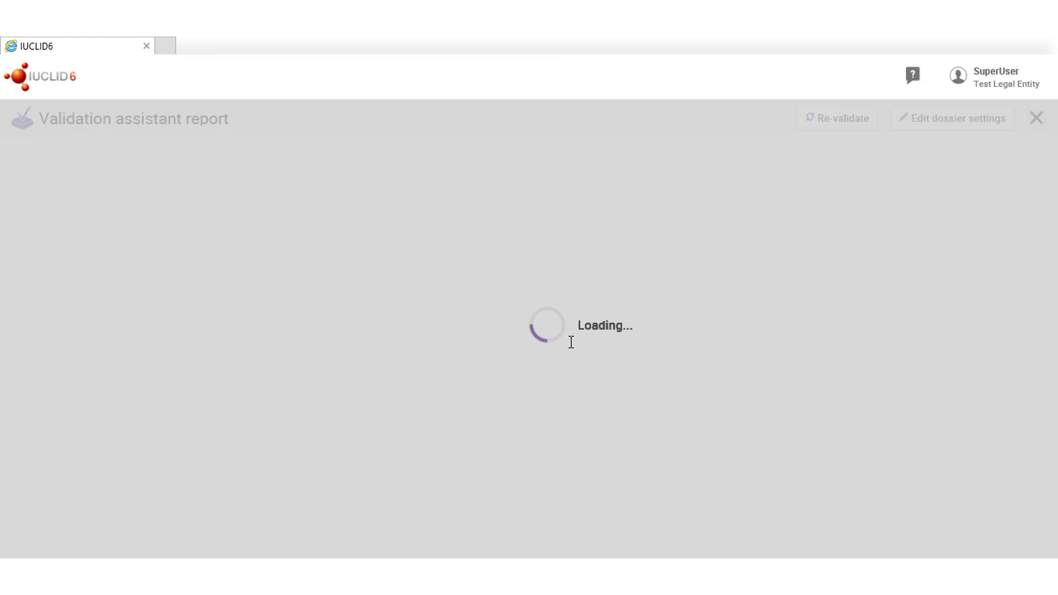
pyautogui.scroll(-7, 303, 373)
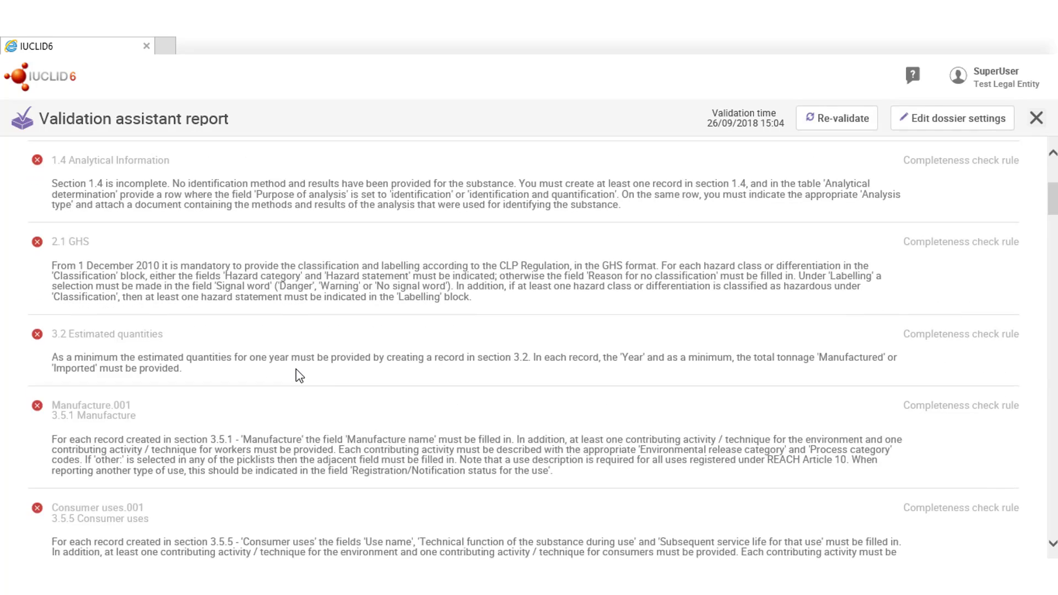
pyautogui.scroll(3, 297, 370)
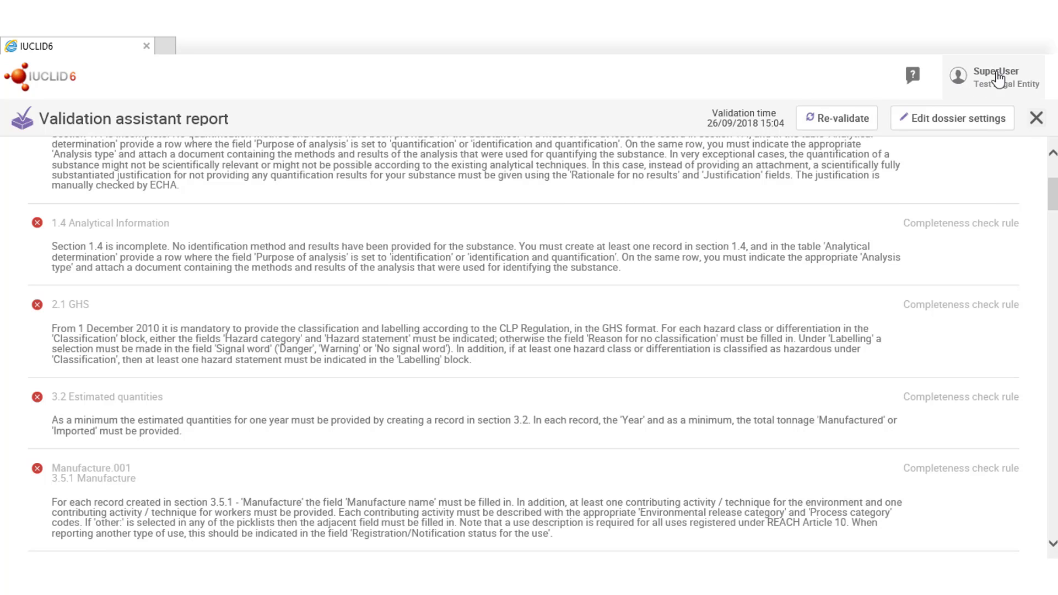
pyautogui.click(1036, 119)
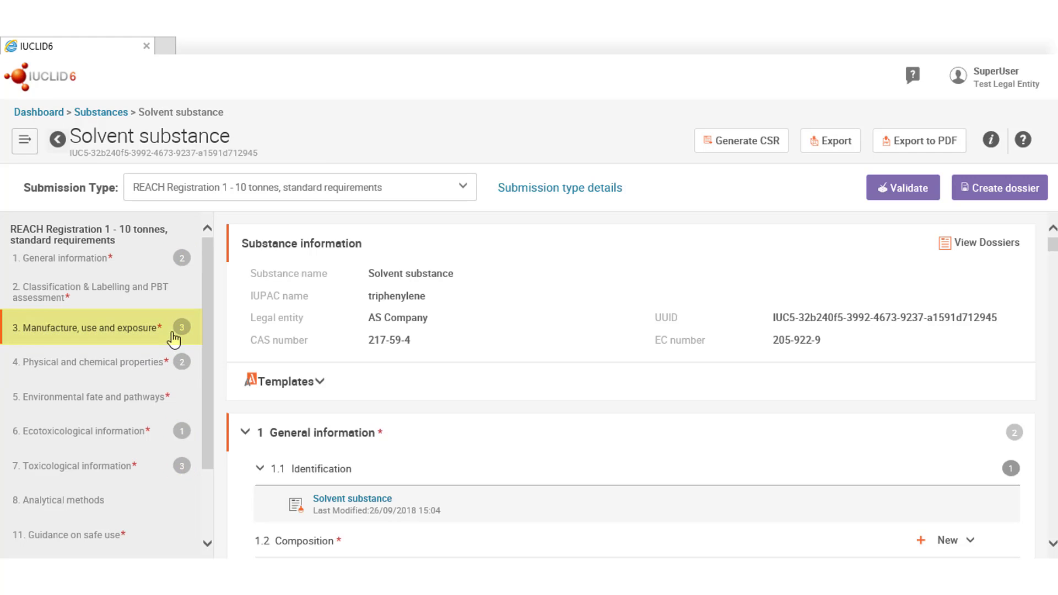
# Step: Open Consumer uses.001 from '3. Manufacture, use and exposure' in a new window tab
pyautogui.click(172, 330)
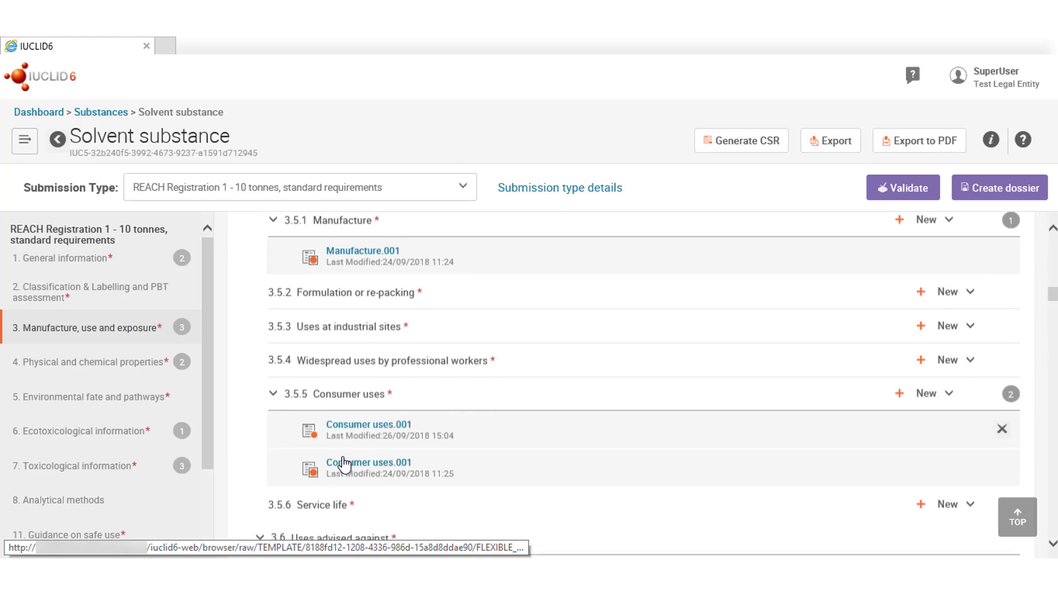
pyautogui.rightClick(349, 427)
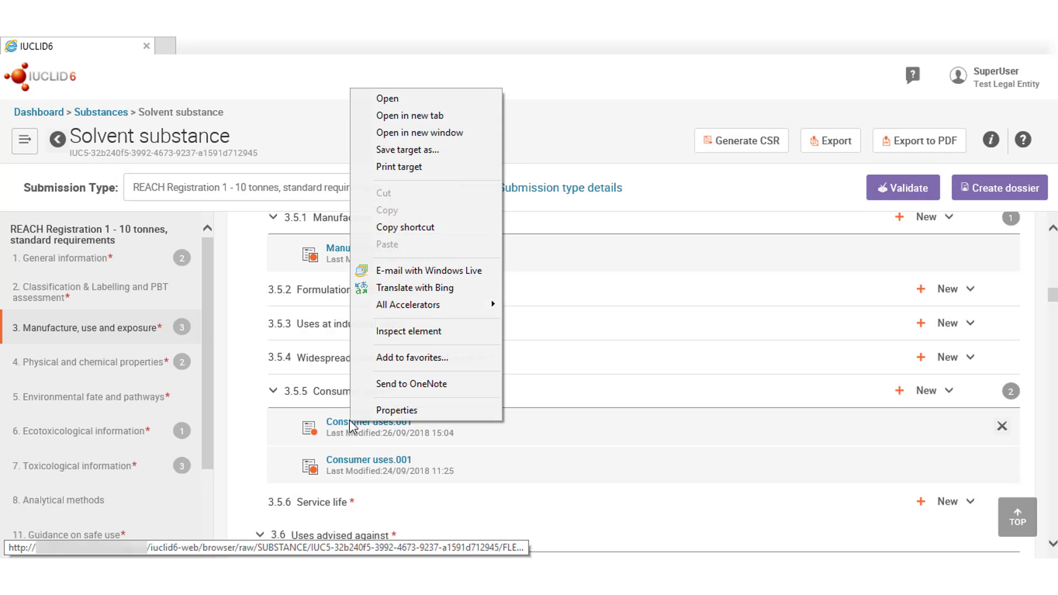
pyautogui.click(425, 116)
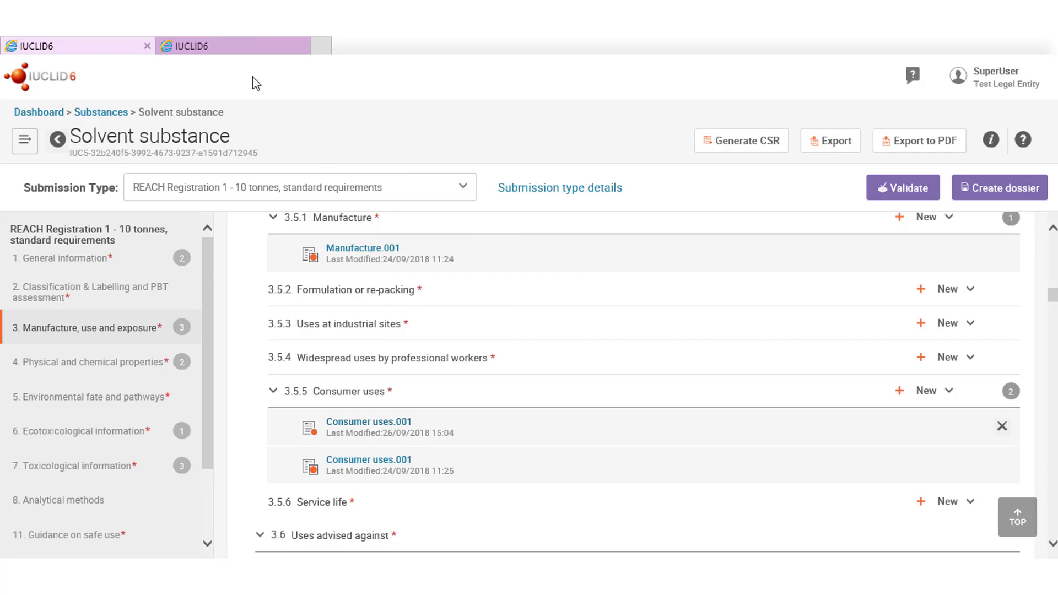
pyautogui.click(233, 44)
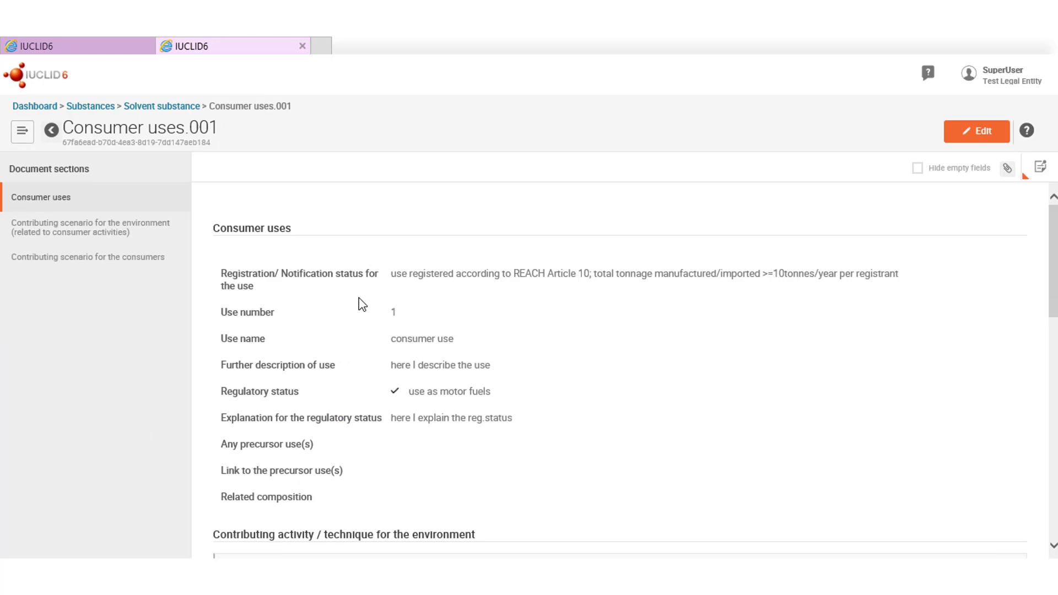
# Step: Enable 'Hide empty fields' so Consumer uses.001 shows only its filled-in data
pyautogui.scroll(-1, 443, 381)
pyautogui.scroll(1, 442, 381)
pyautogui.click(922, 171)
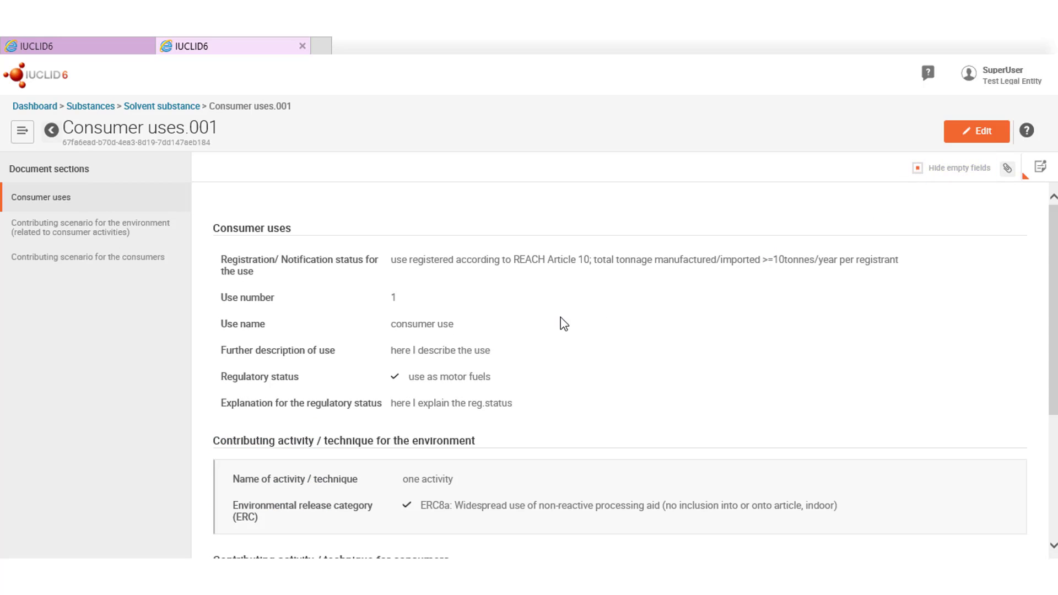
pyautogui.scroll(-4, 557, 328)
pyautogui.scroll(4, 557, 331)
# Step: Show Consumer uses.001's annotations and view the 'Work in progress' annotation's details
pyautogui.click(1040, 174)
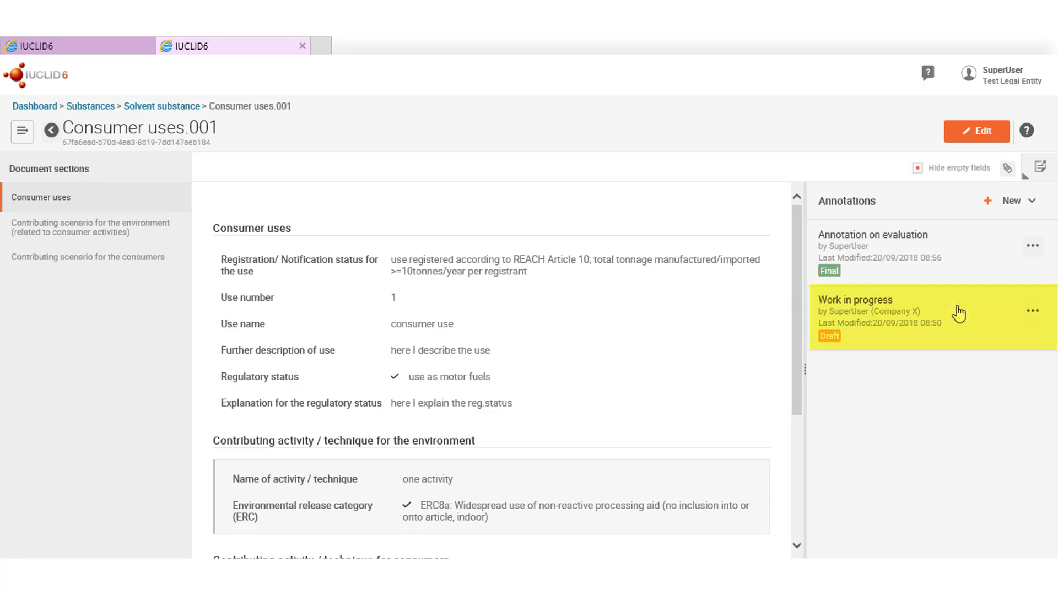
pyautogui.click(888, 329)
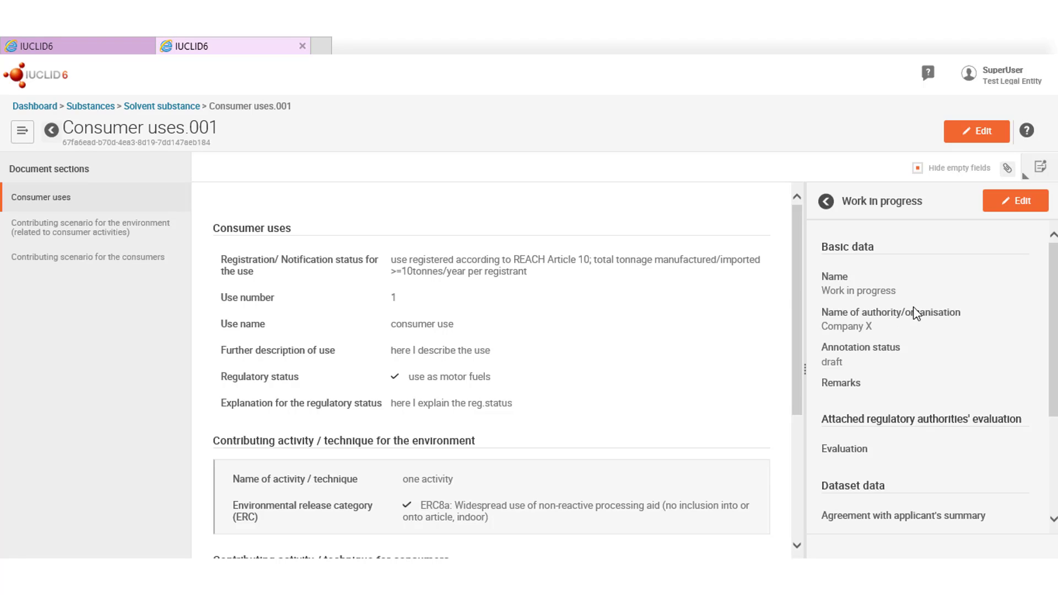
pyautogui.click(825, 202)
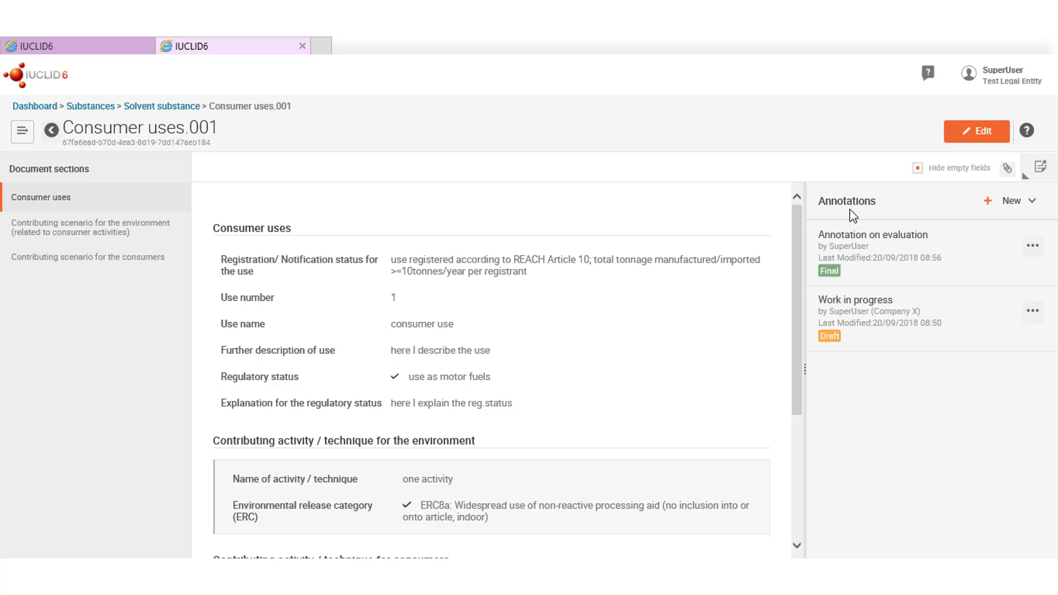
# Step: Create and save the annotation 'Annotation on Consumer uses.001', reviewing its status options
pyautogui.click(1014, 212)
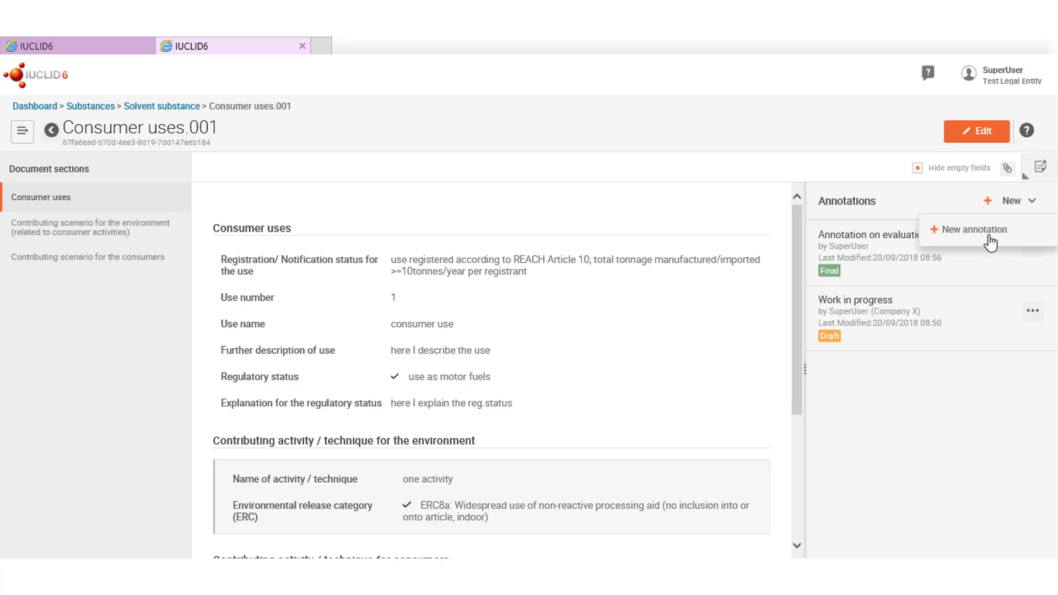
pyautogui.click(987, 231)
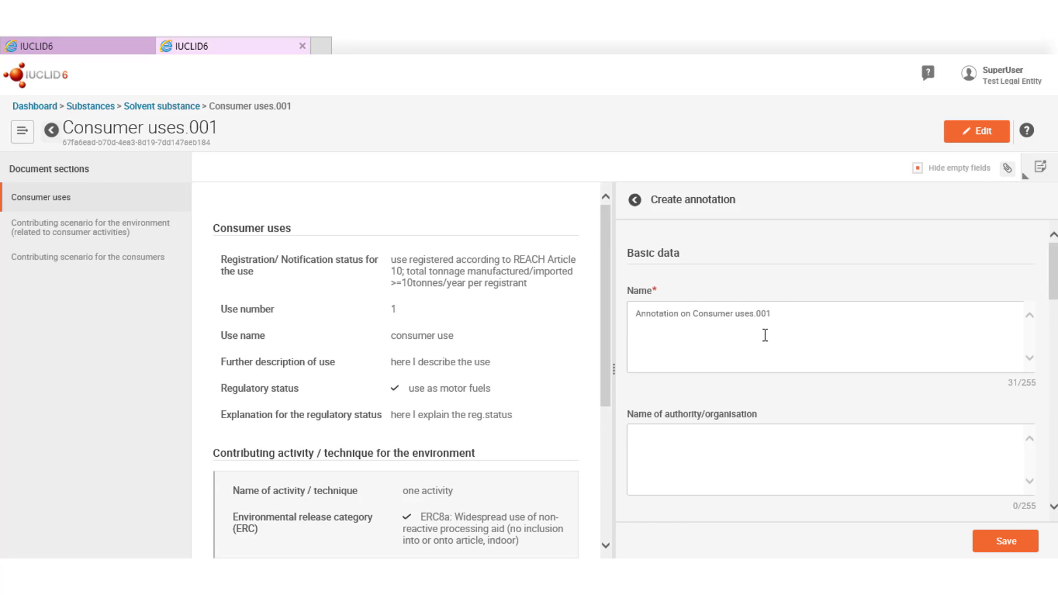
pyautogui.scroll(-3, 764, 335)
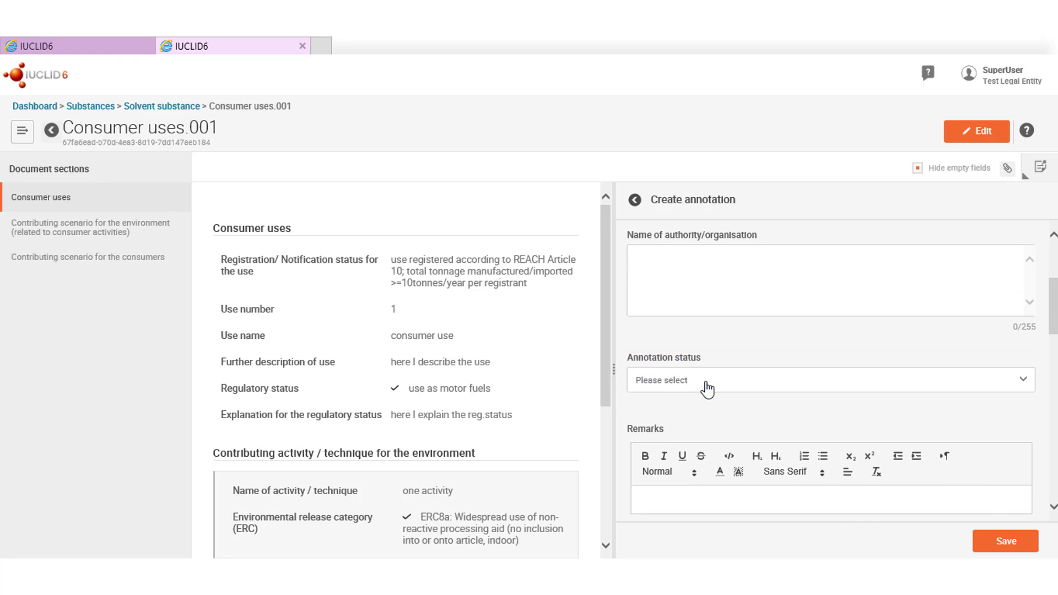
pyautogui.click(707, 386)
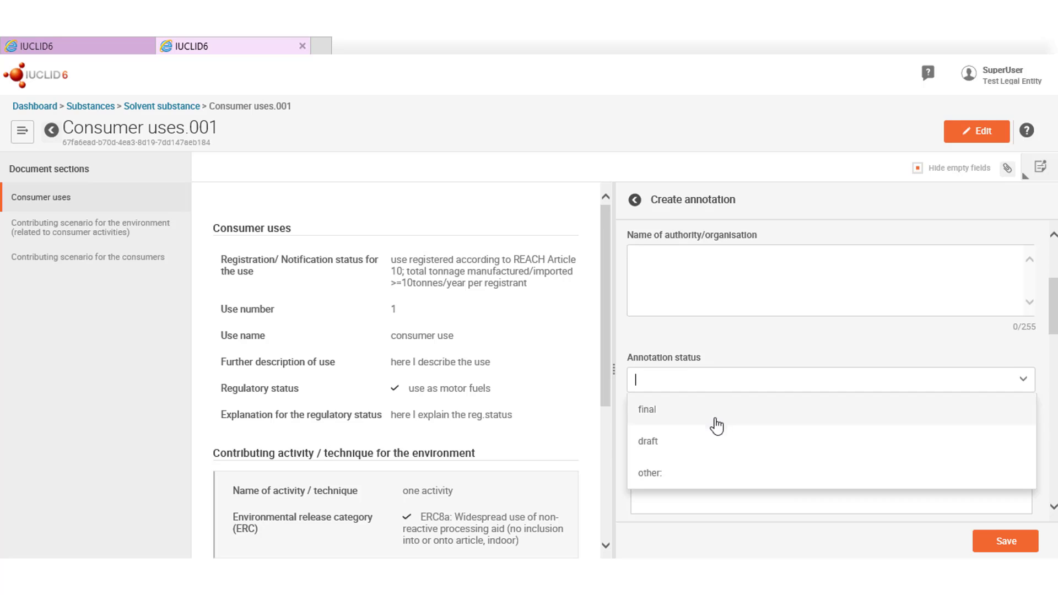
pyautogui.click(707, 458)
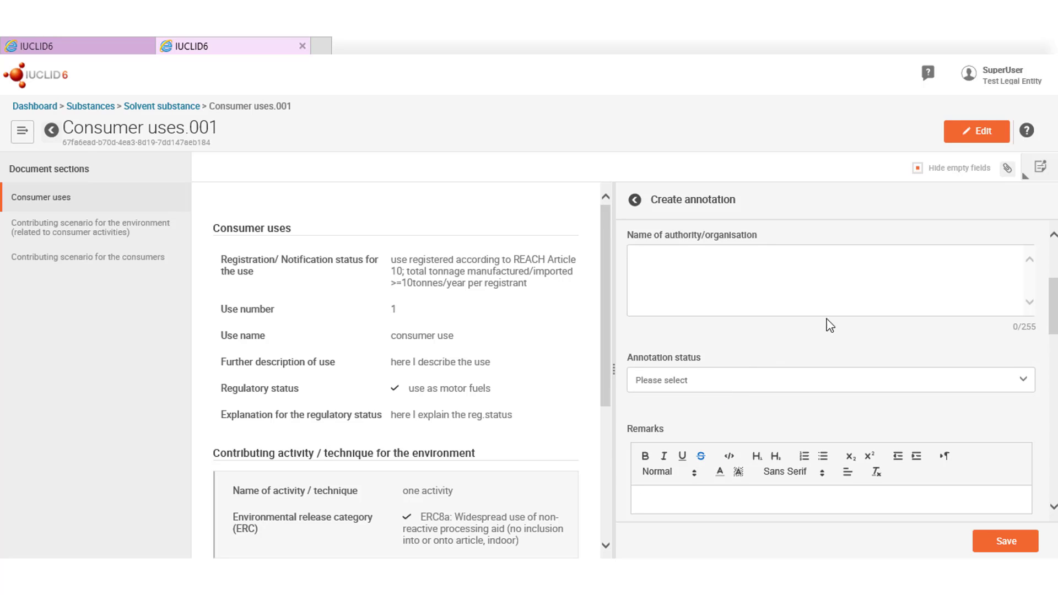
pyautogui.click(1004, 544)
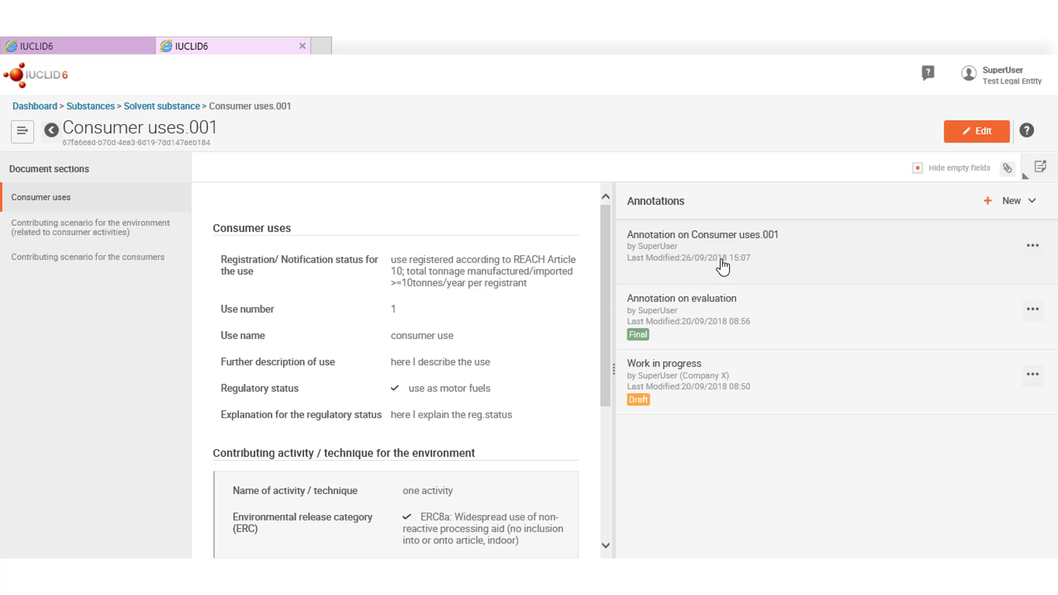
# Step: Hide the annotations panel and put Consumer uses.001 into edit mode
pyautogui.click(1040, 168)
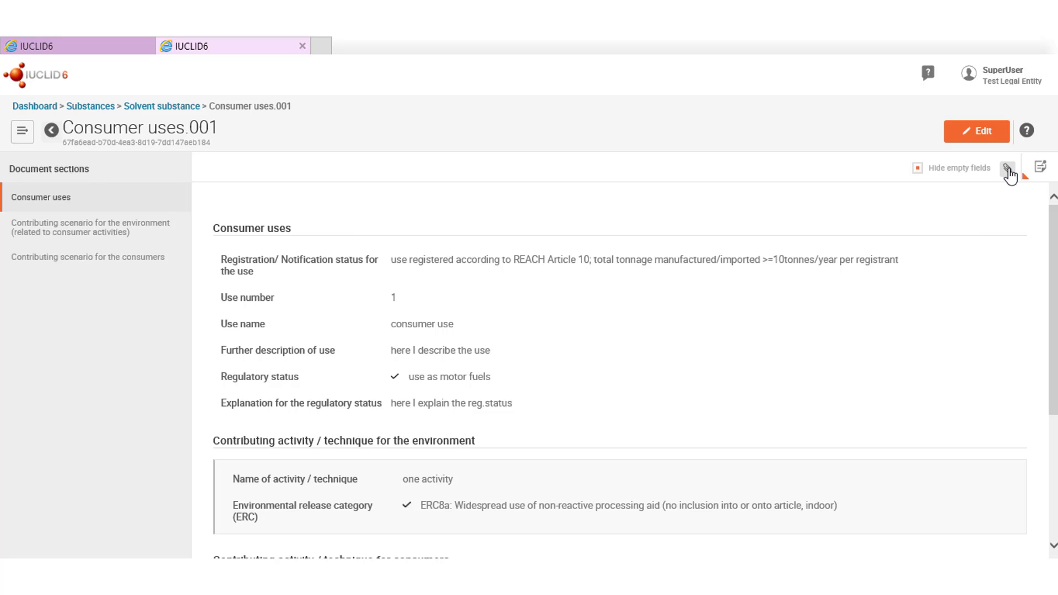
pyautogui.click(986, 137)
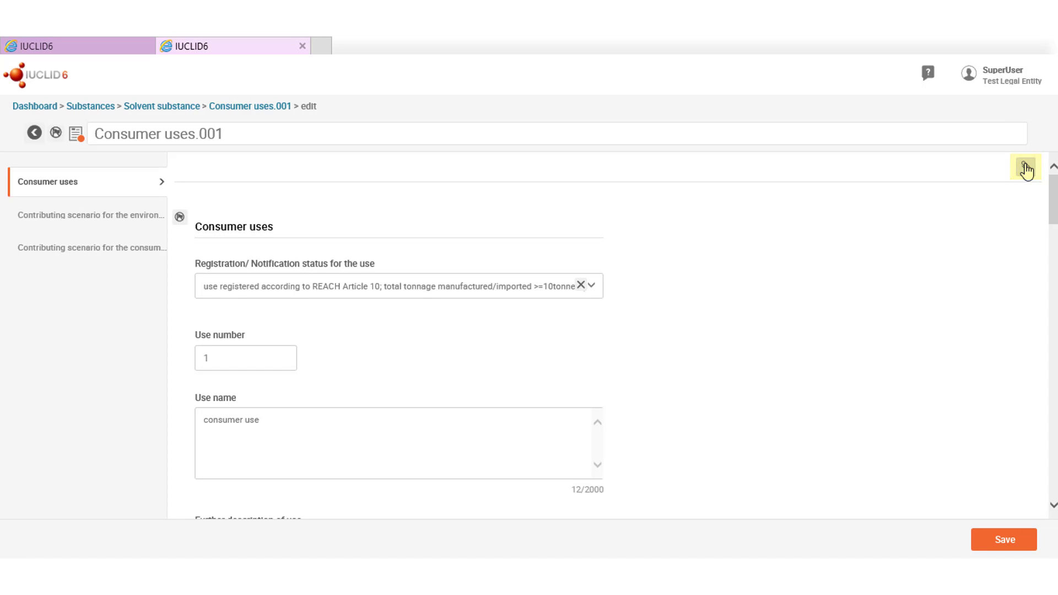
# Step: Show the record's attachments and the help texts for Use number and Further description of use
pyautogui.click(1024, 168)
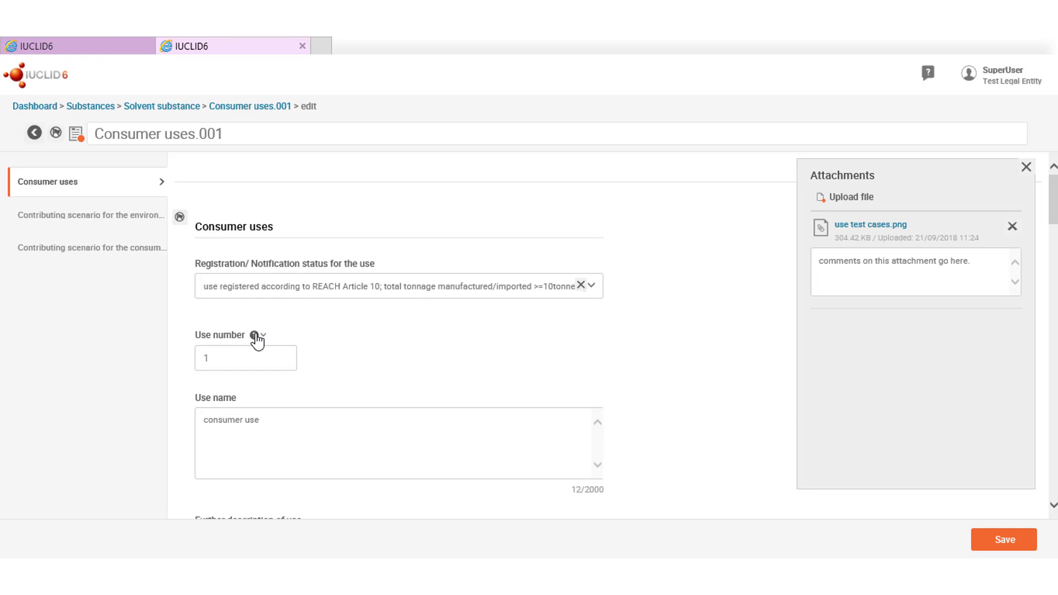
pyautogui.click(255, 335)
pyautogui.click(255, 336)
pyautogui.click(256, 336)
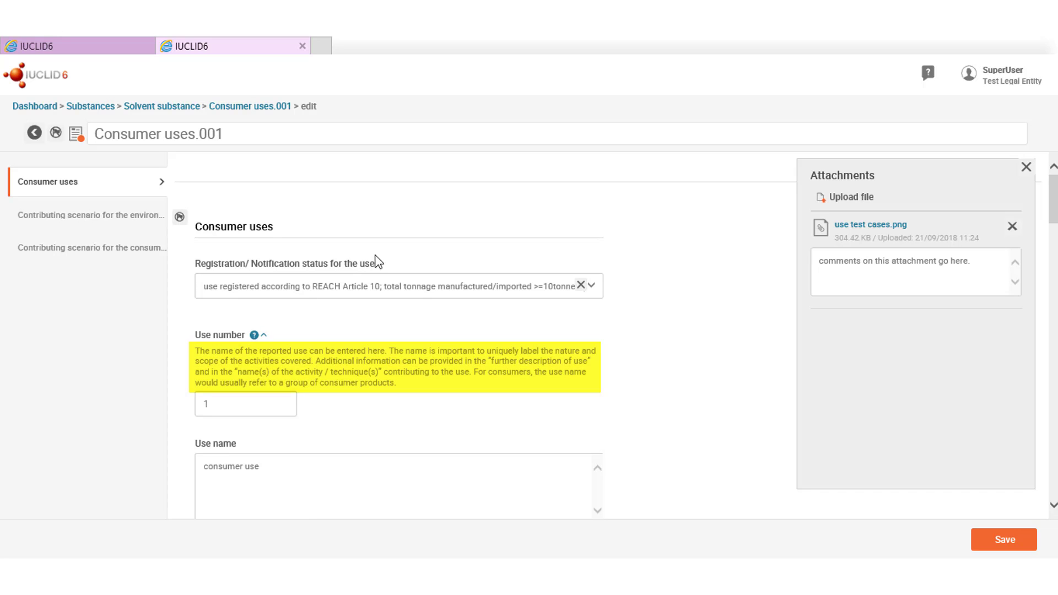
pyautogui.scroll(-2, 354, 378)
pyautogui.scroll(-5, 341, 389)
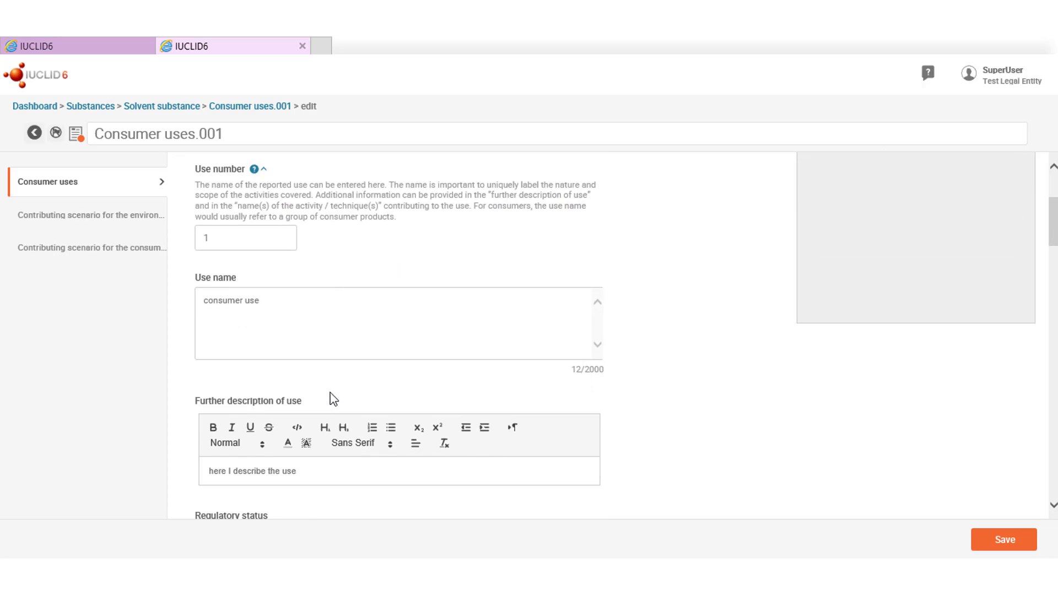
pyautogui.click(311, 401)
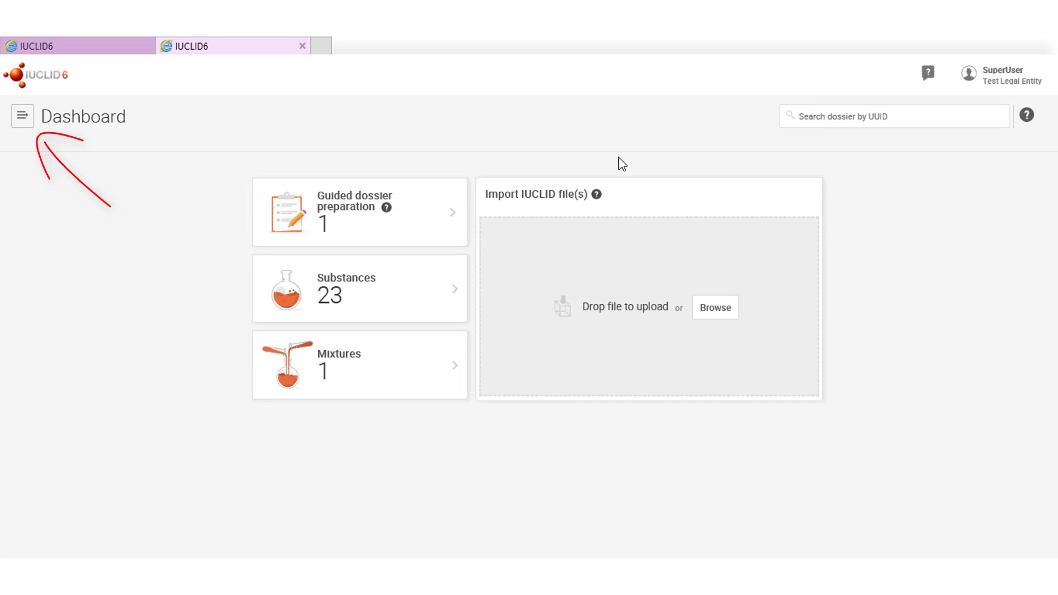
# Step: Go to the Launch IUCLID client page under Toolbox, showing the Java SE 8 requirement
pyautogui.click(24, 117)
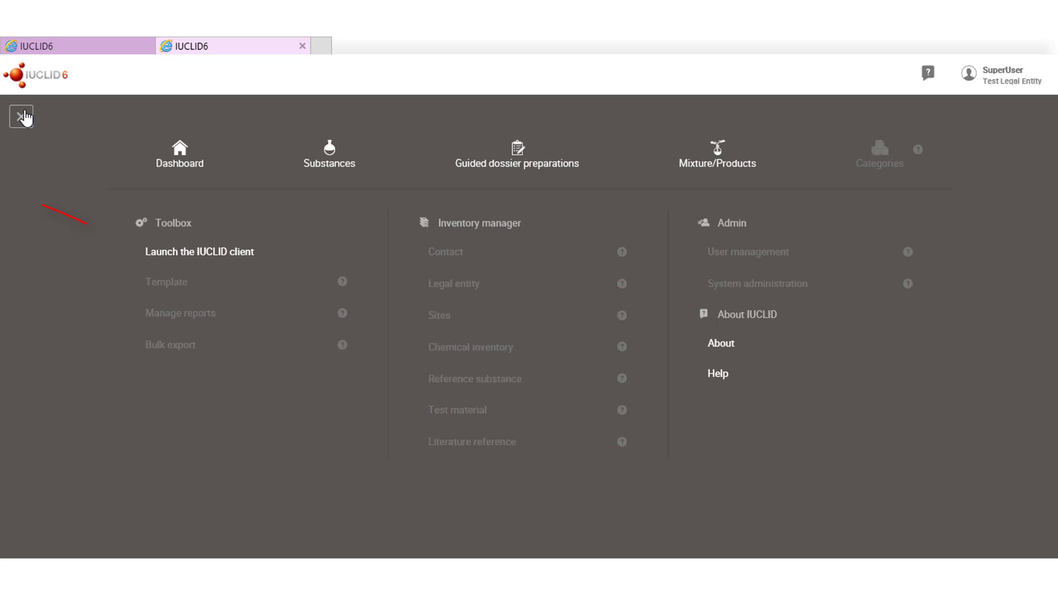
pyautogui.click(178, 254)
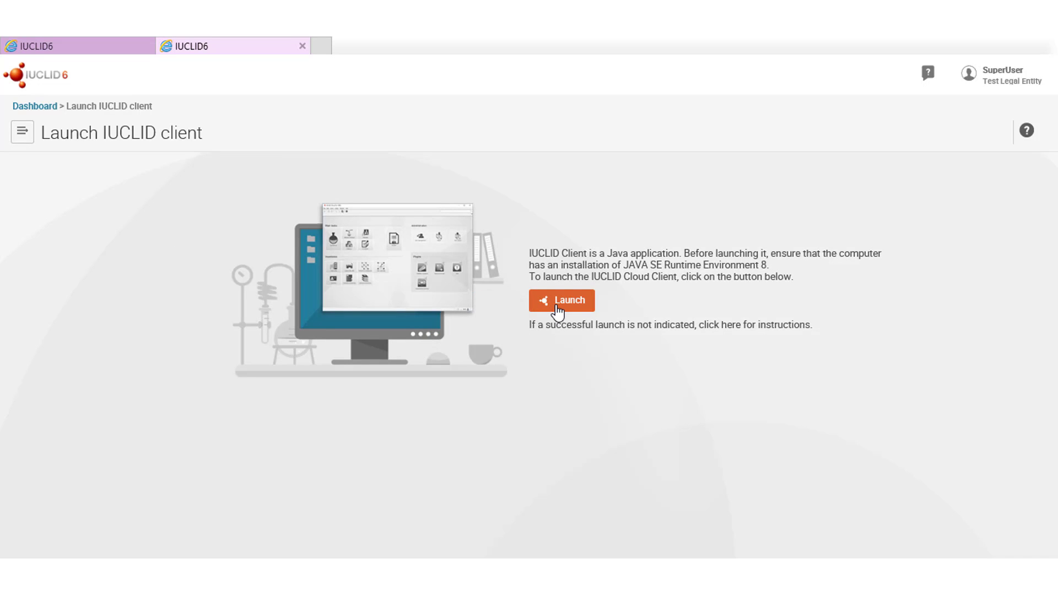